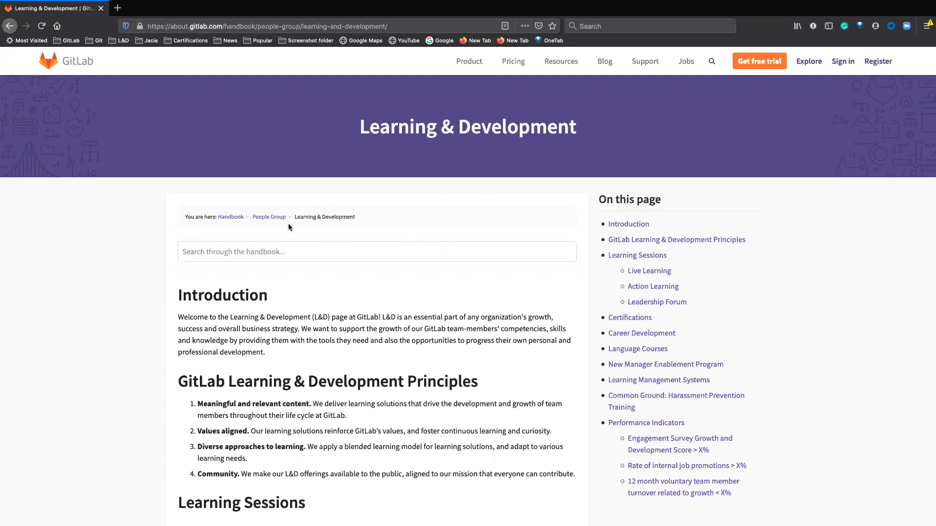
Step: Look through the main Handbook index, including its Handbook section, and return to the Learning & Development page
{"action": "left_click", "coordinate": [227, 220]}
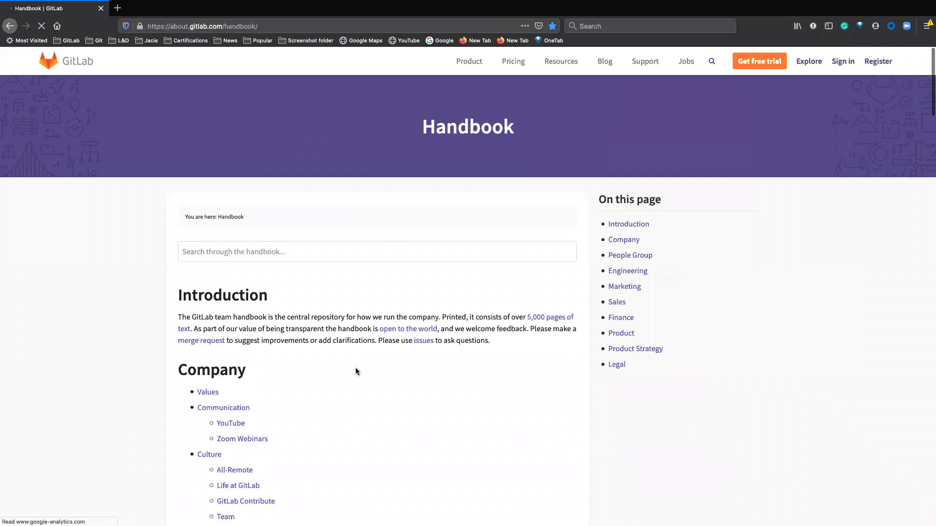
{"action": "scroll", "coordinate": [356, 371], "scroll_direction": "down", "scroll_amount": 5}
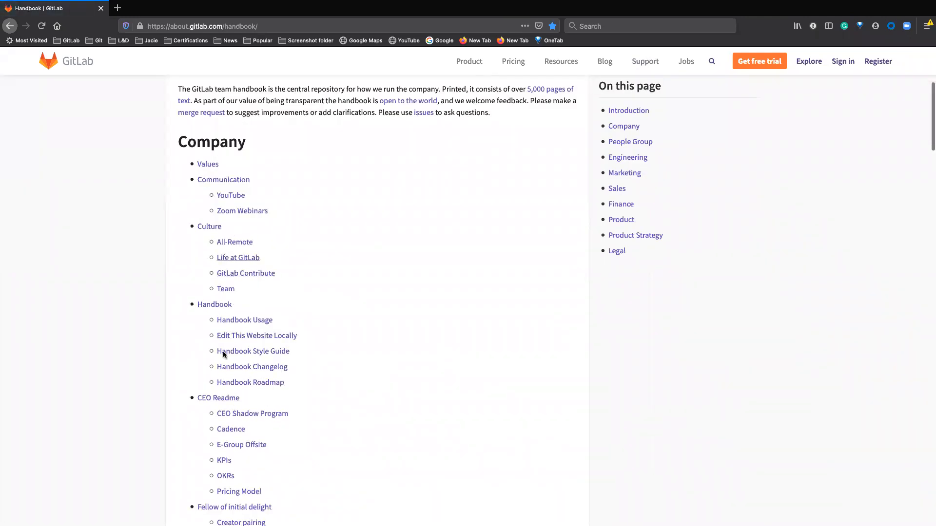
{"action": "scroll", "coordinate": [303, 339], "scroll_direction": "down", "scroll_amount": 2}
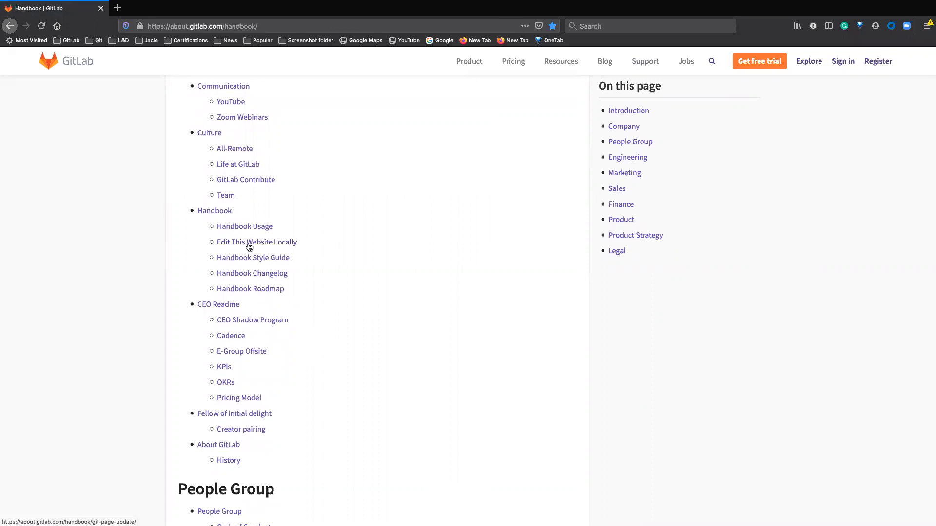
{"action": "scroll", "coordinate": [250, 248], "scroll_direction": "up", "scroll_amount": 7}
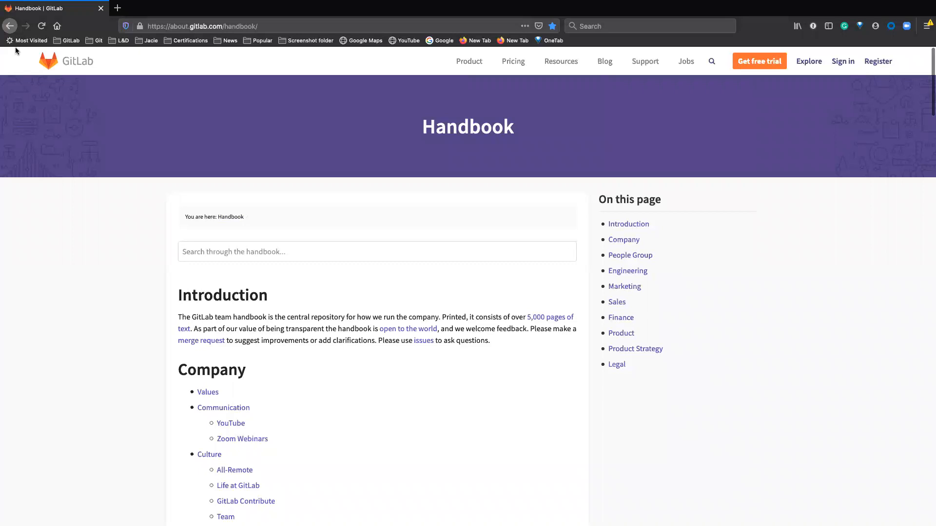
{"action": "left_click", "coordinate": [9, 25]}
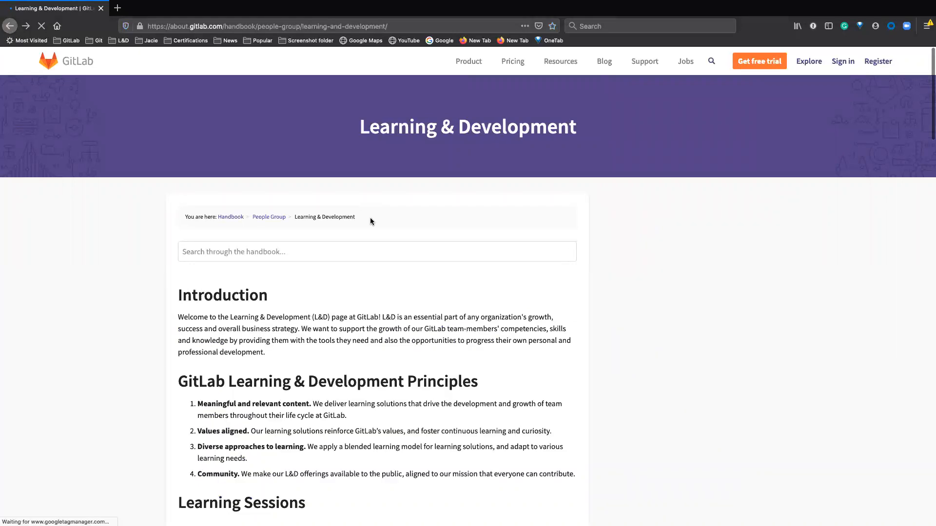
Step: Open the repository source of the Learning & Development page through the page's edit link
{"action": "scroll", "coordinate": [525, 236], "scroll_direction": "down", "scroll_amount": 5}
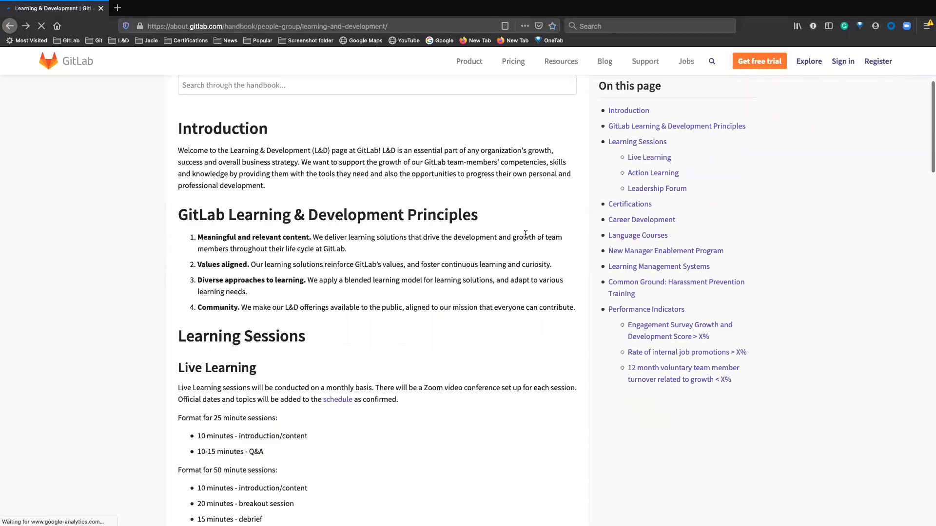
{"action": "scroll", "coordinate": [525, 237], "scroll_direction": "down", "scroll_amount": 12}
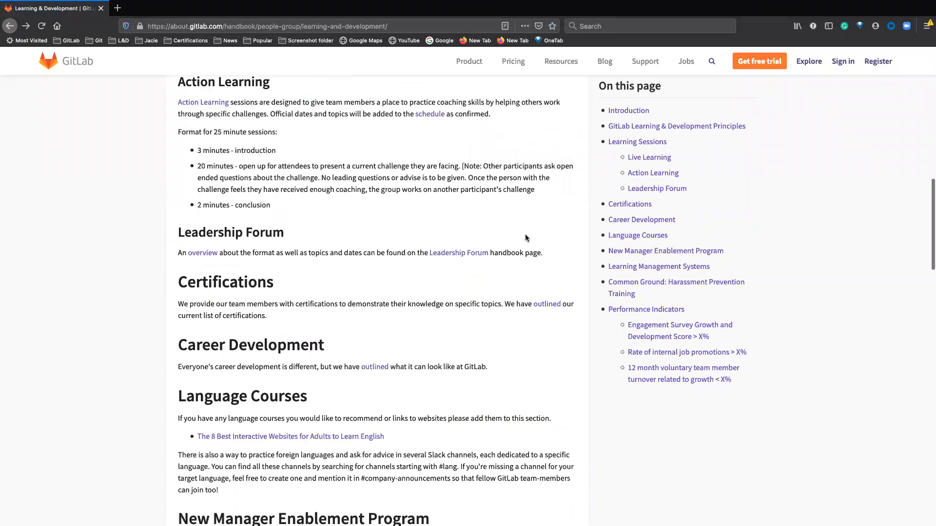
{"action": "scroll", "coordinate": [525, 237], "scroll_direction": "down", "scroll_amount": 20}
{"action": "scroll", "coordinate": [525, 238], "scroll_direction": "up", "scroll_amount": 16}
{"action": "scroll", "coordinate": [525, 238], "scroll_direction": "up", "scroll_amount": 8}
{"action": "scroll", "coordinate": [525, 237], "scroll_direction": "down", "scroll_amount": 20}
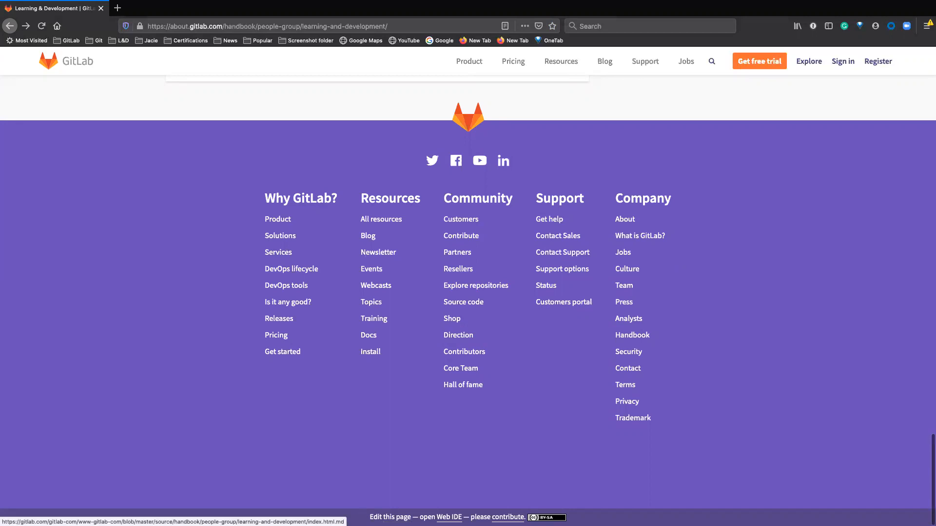
{"action": "left_click", "coordinate": [397, 517]}
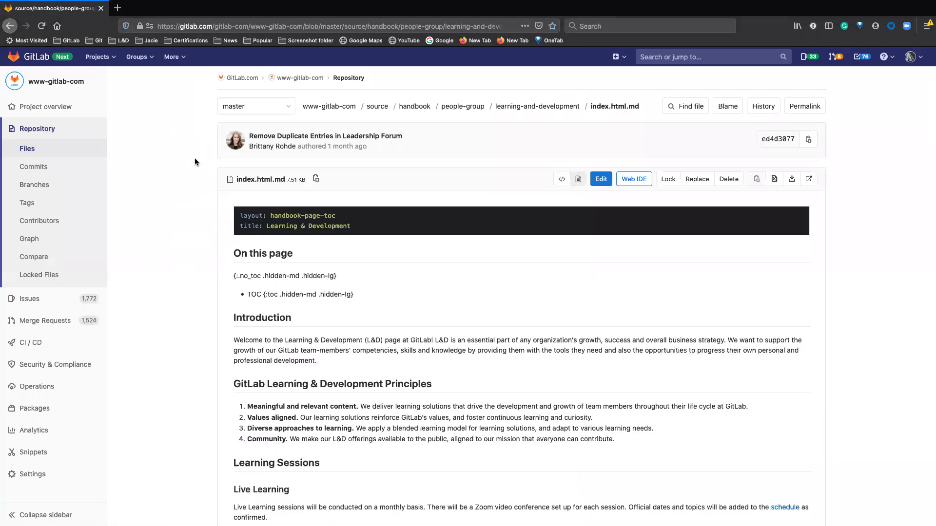
Step: Review the rendered index.html.md source file and open it in the single-file editor rather than the Web IDE
{"action": "scroll", "coordinate": [194, 161], "scroll_direction": "down", "scroll_amount": 2}
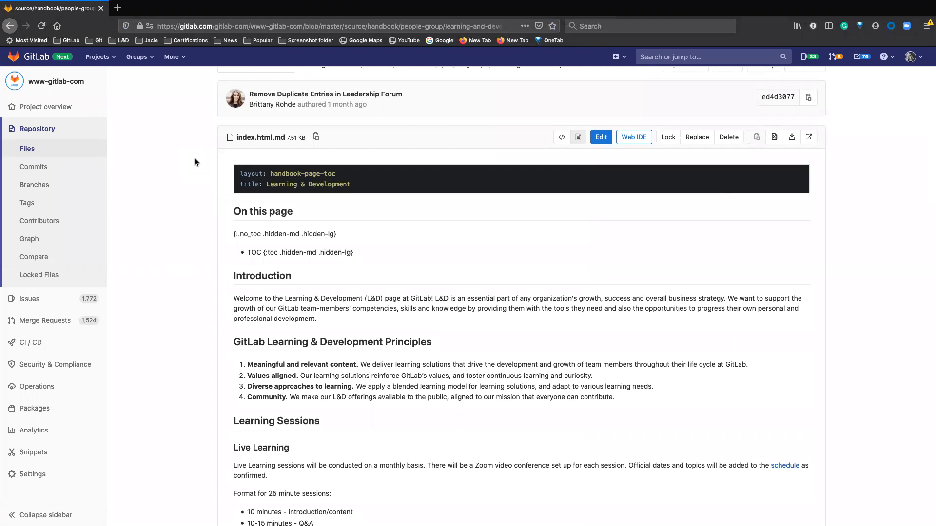
{"action": "scroll", "coordinate": [194, 161], "scroll_direction": "up", "scroll_amount": 2}
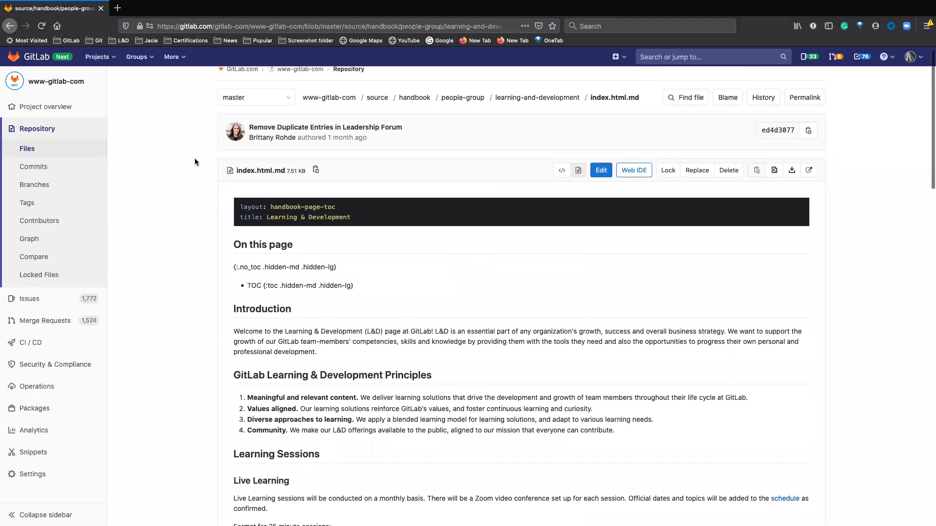
{"action": "scroll", "coordinate": [194, 162], "scroll_direction": "up", "scroll_amount": 1}
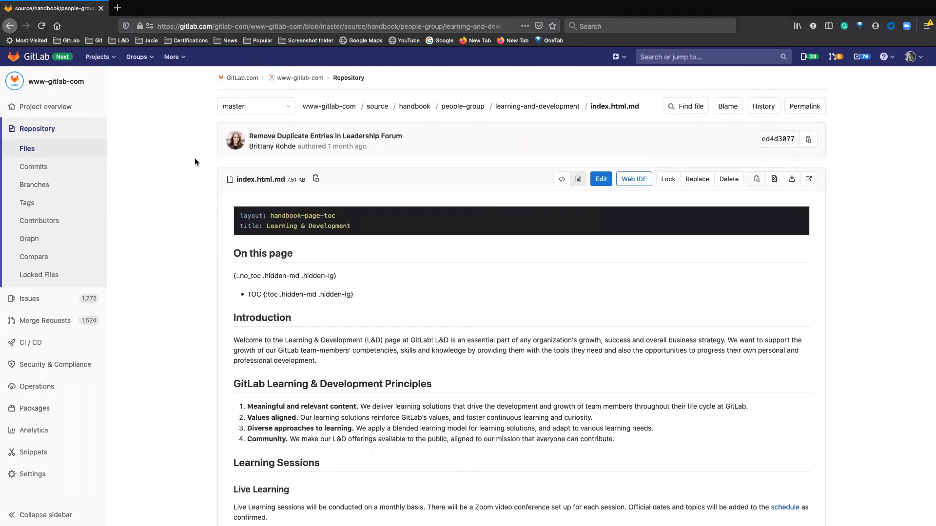
{"action": "scroll", "coordinate": [402, 249], "scroll_direction": "down", "scroll_amount": 10}
{"action": "scroll", "coordinate": [402, 250], "scroll_direction": "down", "scroll_amount": 12}
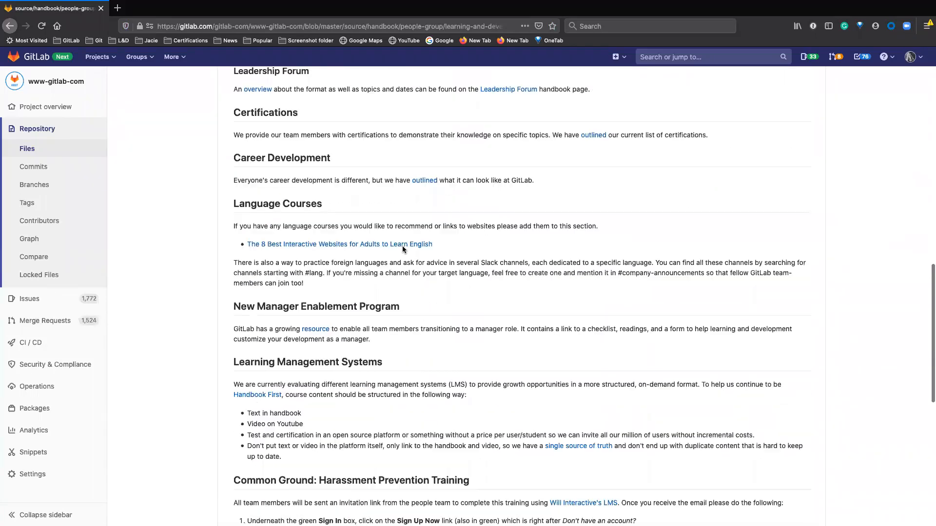
{"action": "scroll", "coordinate": [402, 247], "scroll_direction": "up", "scroll_amount": 20}
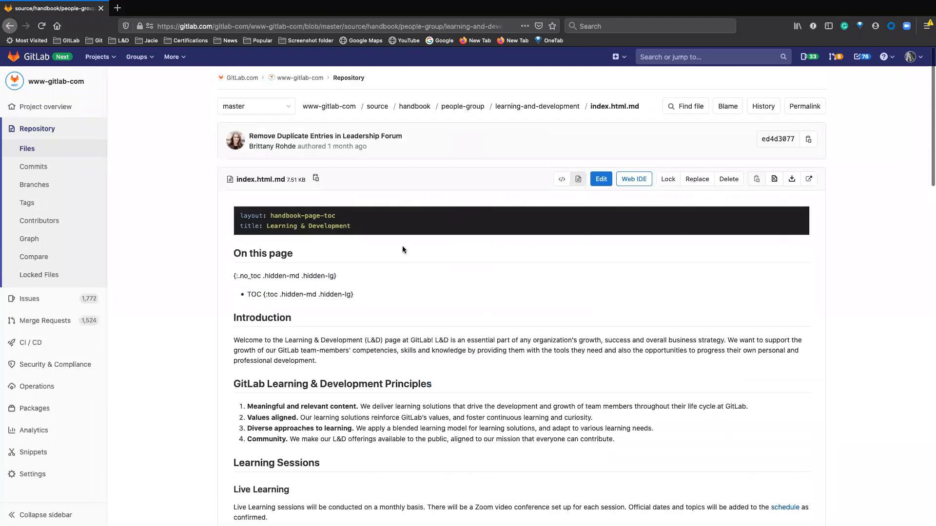
{"action": "left_click", "coordinate": [601, 180]}
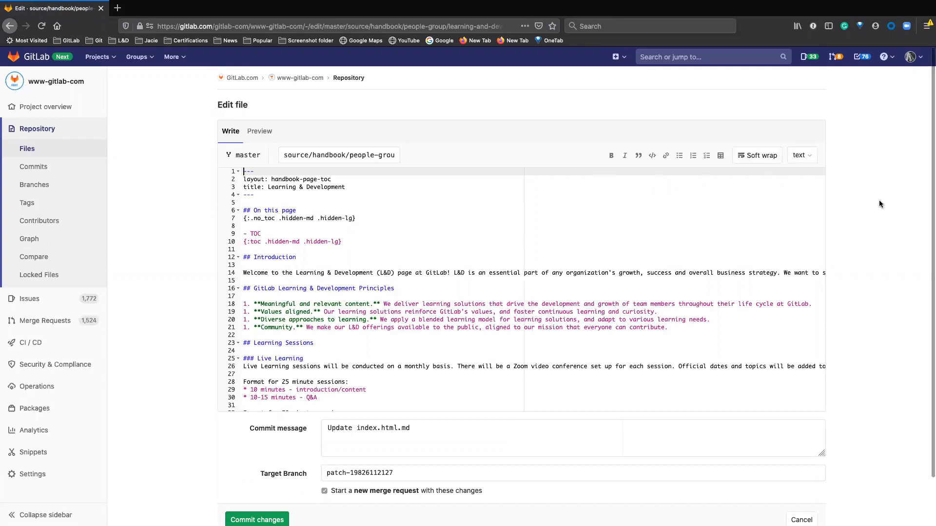
Step: Compare the file's long lines with and without wrapping, and leave soft wrap on
{"action": "left_click", "coordinate": [754, 157]}
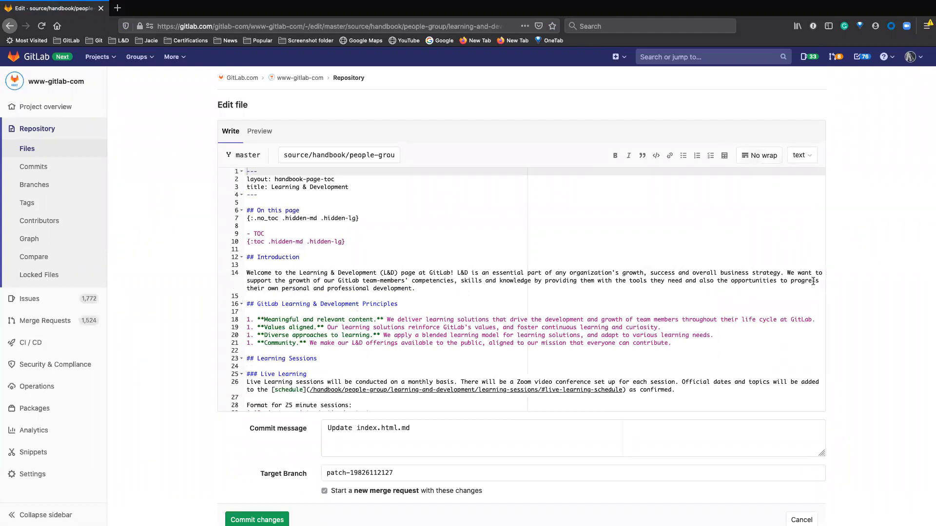
{"action": "left_click", "coordinate": [763, 159]}
{"action": "scroll", "coordinate": [795, 274], "scroll_direction": "right", "scroll_amount": 5}
{"action": "scroll", "coordinate": [794, 274], "scroll_direction": "right", "scroll_amount": 5}
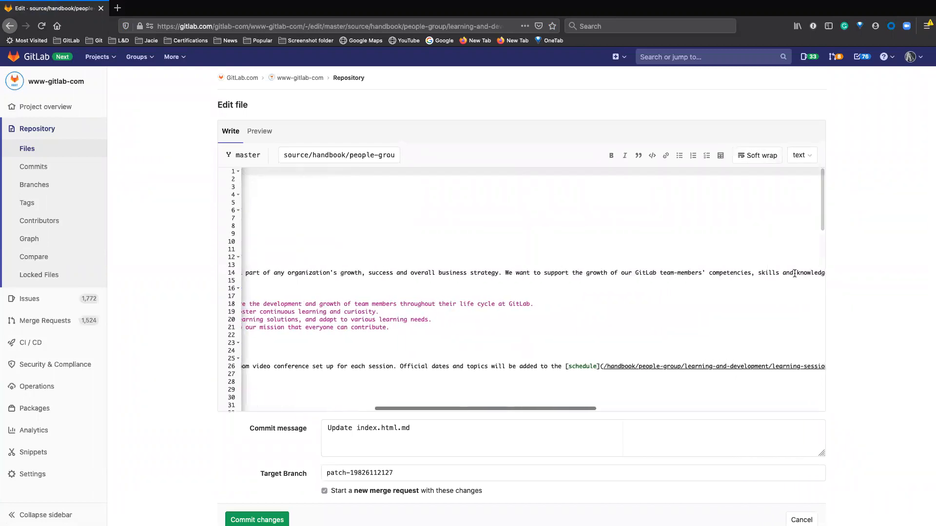
{"action": "scroll", "coordinate": [794, 274], "scroll_direction": "left", "scroll_amount": 10}
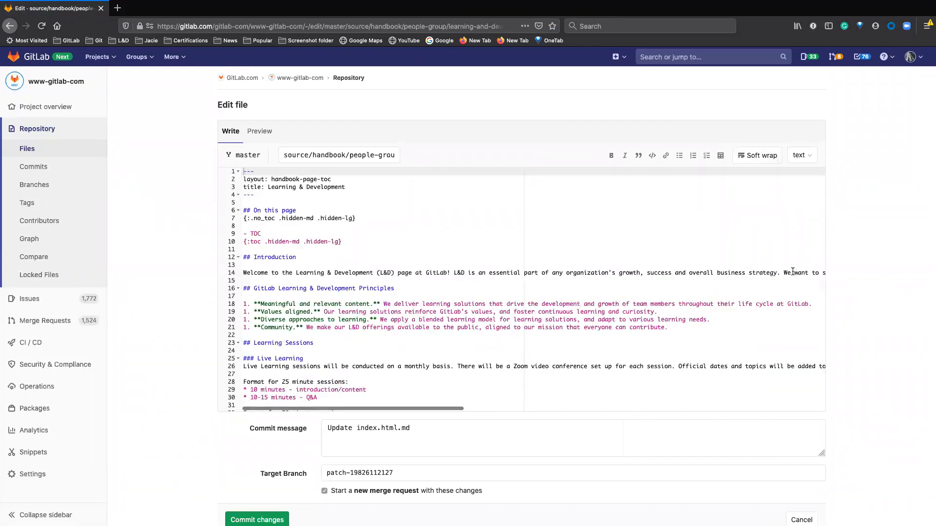
{"action": "left_click", "coordinate": [760, 156]}
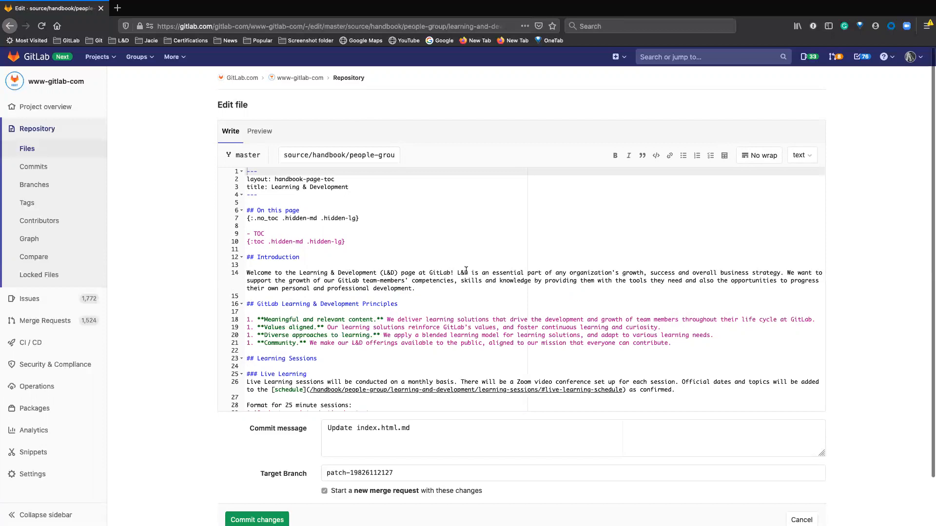
Step: Remove the words 'list of' from the last sentence of the Certifications section so it refers to 'our current certifications'
{"action": "scroll", "coordinate": [466, 270], "scroll_direction": "down", "scroll_amount": 5}
{"action": "scroll", "coordinate": [466, 271], "scroll_direction": "down", "scroll_amount": 7}
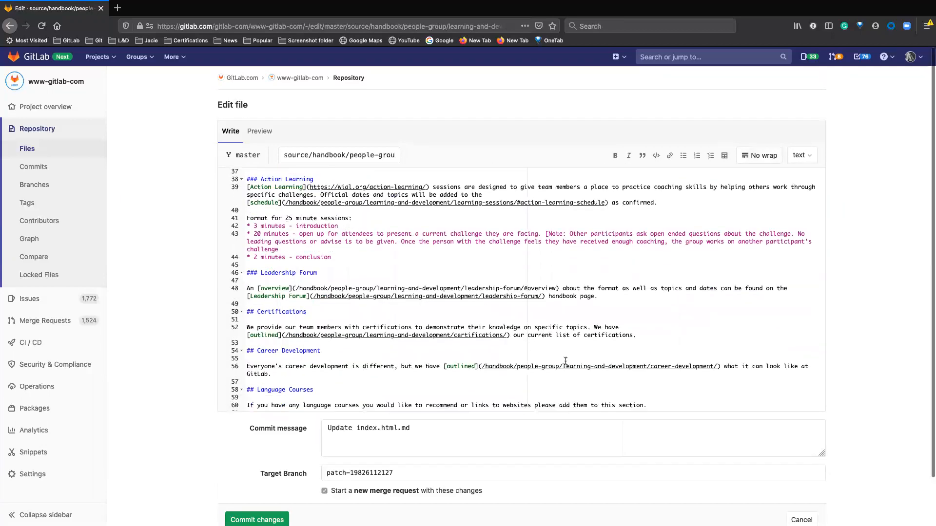
{"action": "left_click", "coordinate": [576, 336]}
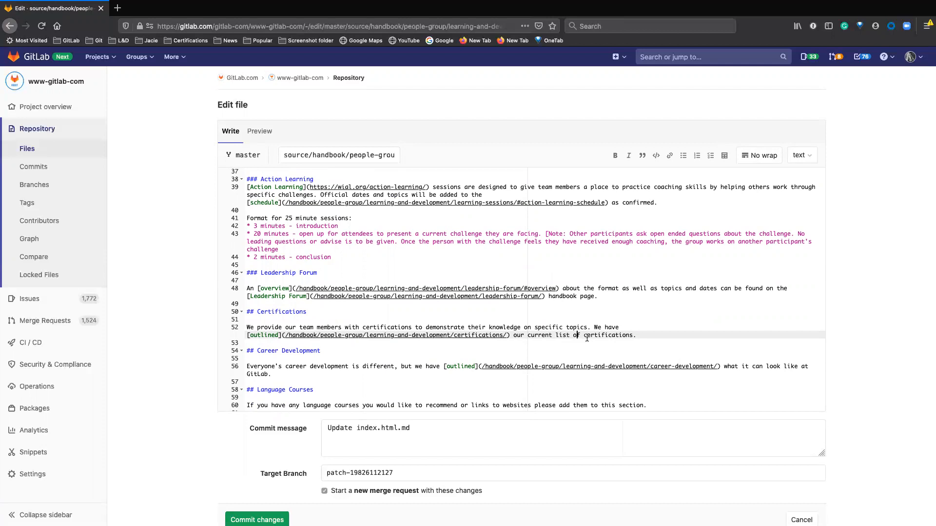
{"action": "key", "text": "Right"}
{"action": "left_click", "coordinate": [556, 336], "text": "shift"}
{"action": "key", "text": "BackSpace"}
{"action": "key", "text": "BackSpace"}
Step: Extend the Certifications sentence with 'as well as planned and upcoming certifications' after 'our current certifications'
{"action": "type", "text": "well as planen"}
{"action": "key", "text": "BackSpace"}
{"action": "key", "text": "BackSpace"}
{"action": "type", "text": "ned and upcoming cer"}
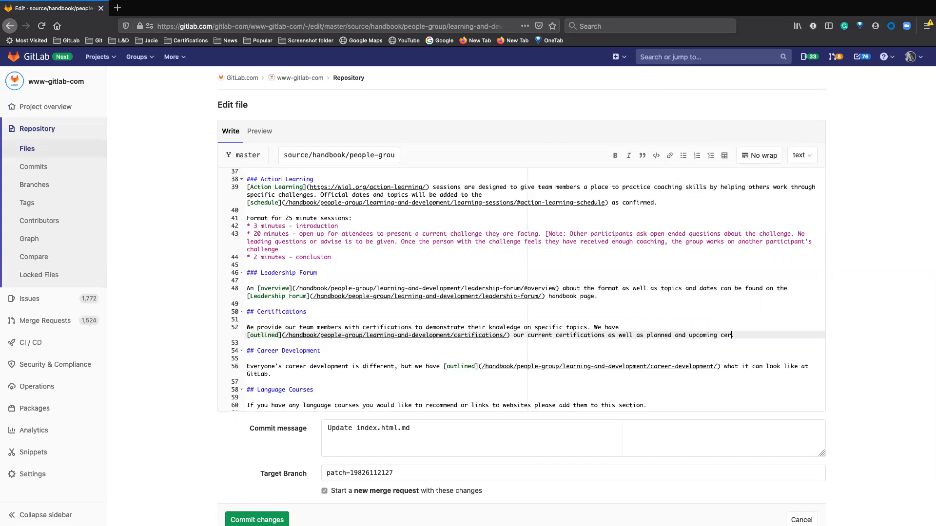
{"action": "type", "text": "tifications"}
{"action": "left_click", "coordinate": [645, 347]}
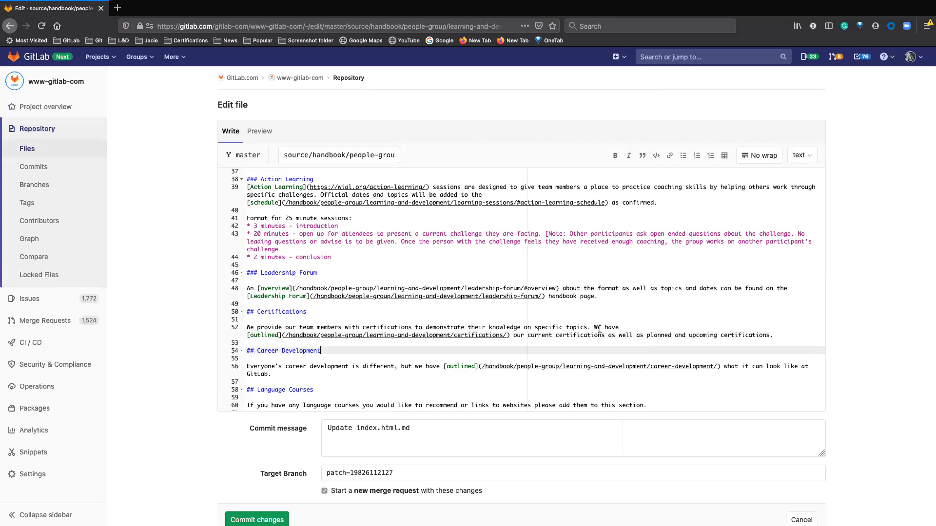
Step: Replace the default commit message with 'update certification paragraph on l&d page'
{"action": "scroll", "coordinate": [600, 329], "scroll_direction": "down", "scroll_amount": 1}
{"action": "scroll", "coordinate": [600, 329], "scroll_direction": "down", "scroll_amount": 2}
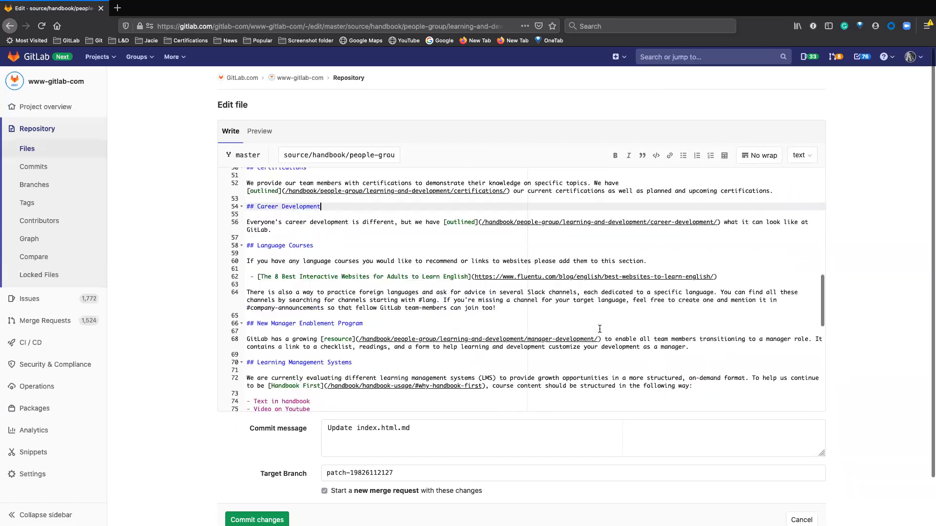
{"action": "scroll", "coordinate": [600, 330], "scroll_direction": "up", "scroll_amount": 3}
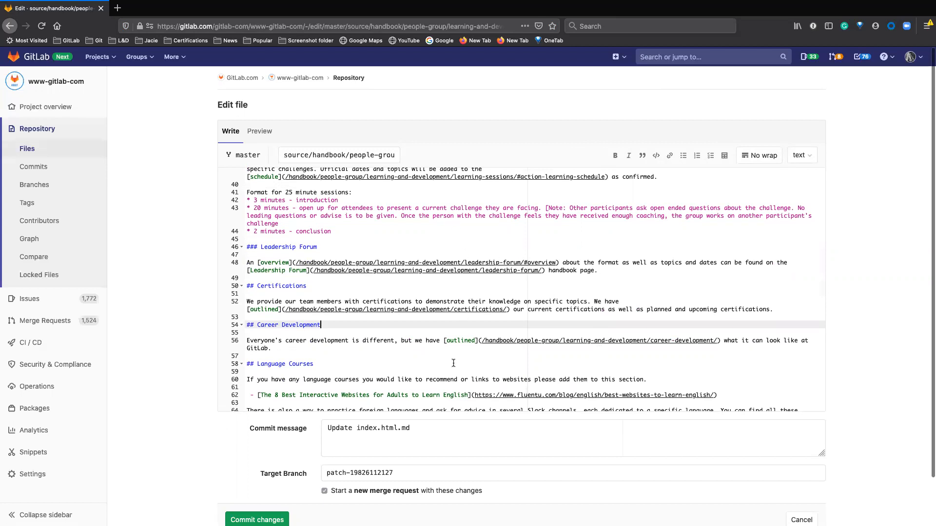
{"action": "triple_click", "coordinate": [423, 431]}
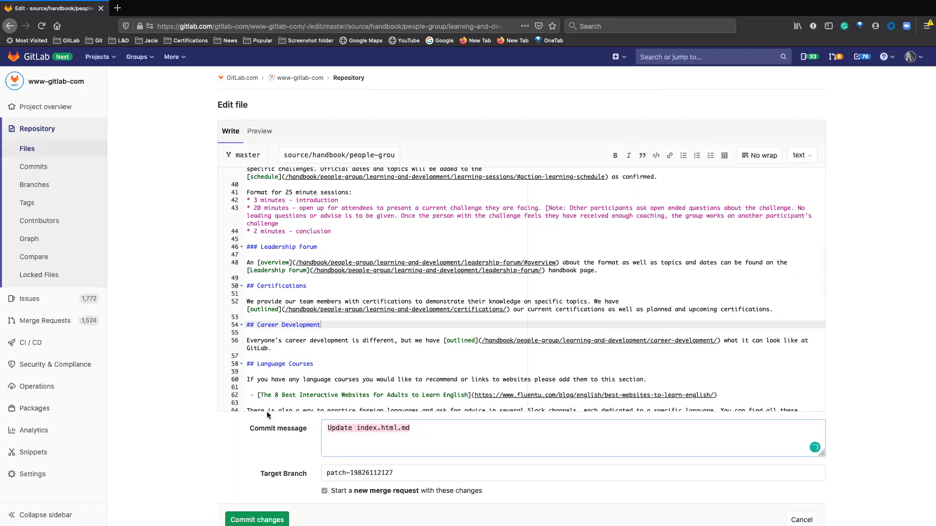
{"action": "type", "text": "update cert"}
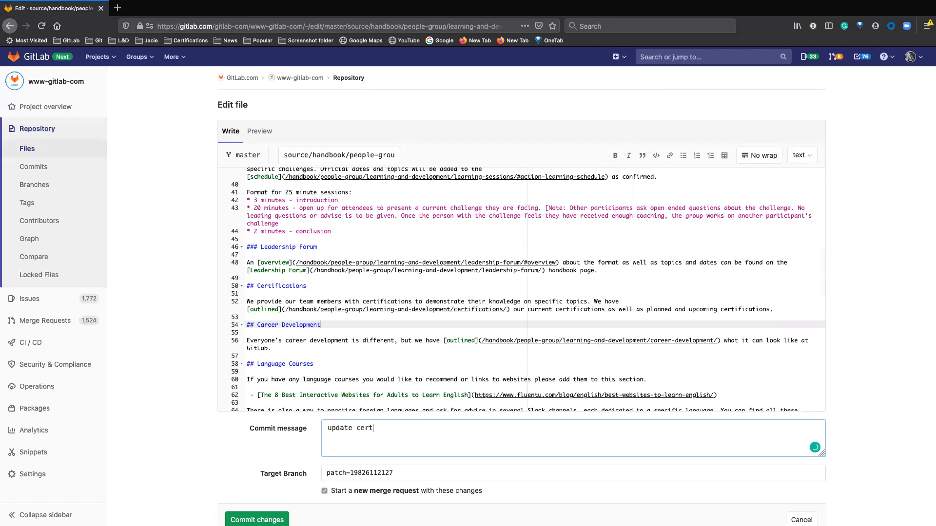
{"action": "type", "text": "ification paragraph on l&D page"}
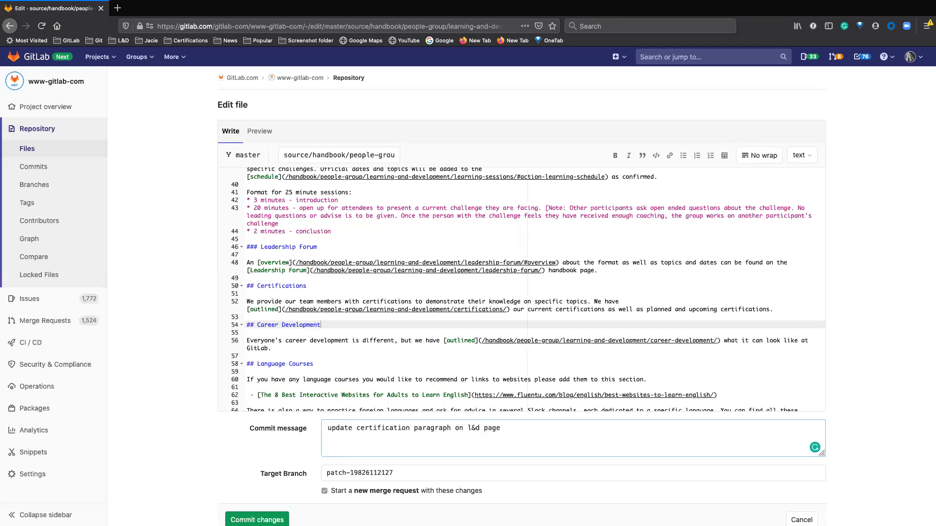
Step: Replace the default target branch name with 'udpate-cert-info'
{"action": "key", "text": "Tab"}
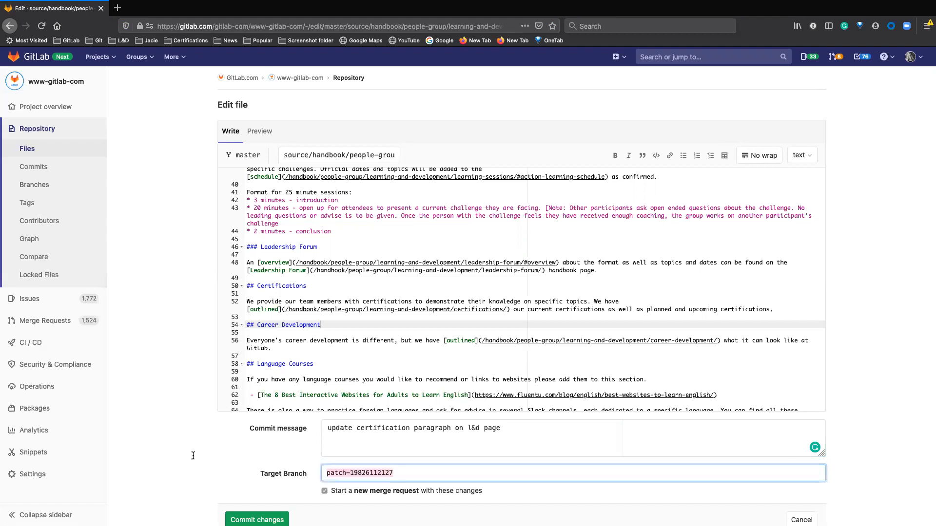
{"action": "type", "text": "update"}
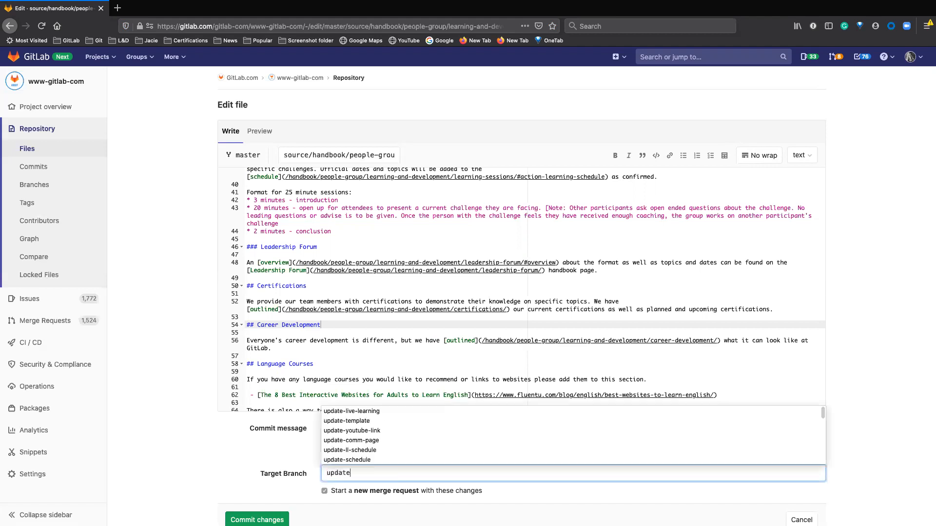
{"action": "key", "text": "BackSpace"}
{"action": "key", "text": "BackSpace"}
{"action": "key", "text": "BackSpace"}
{"action": "key", "text": "BackSpace"}
{"action": "key", "text": "BackSpace"}
{"action": "key", "text": "BackSpace"}
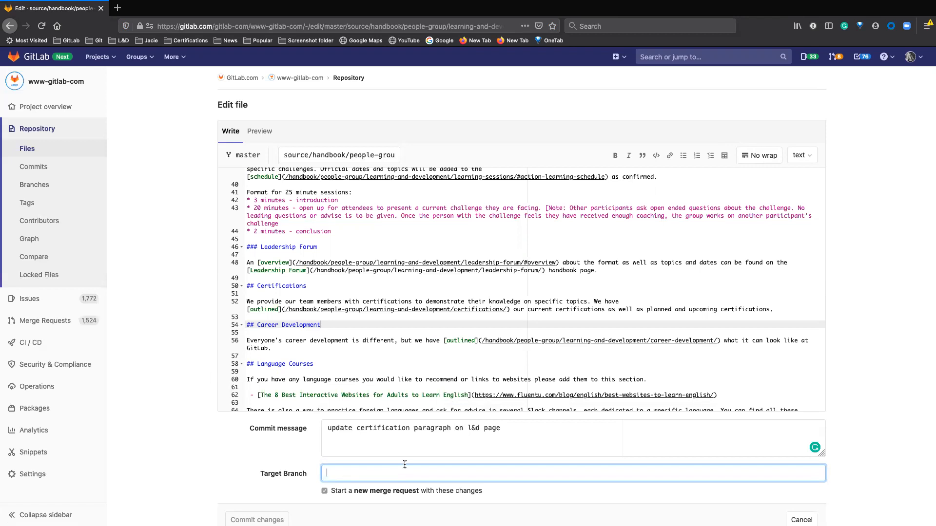
{"action": "type", "text": "udp"}
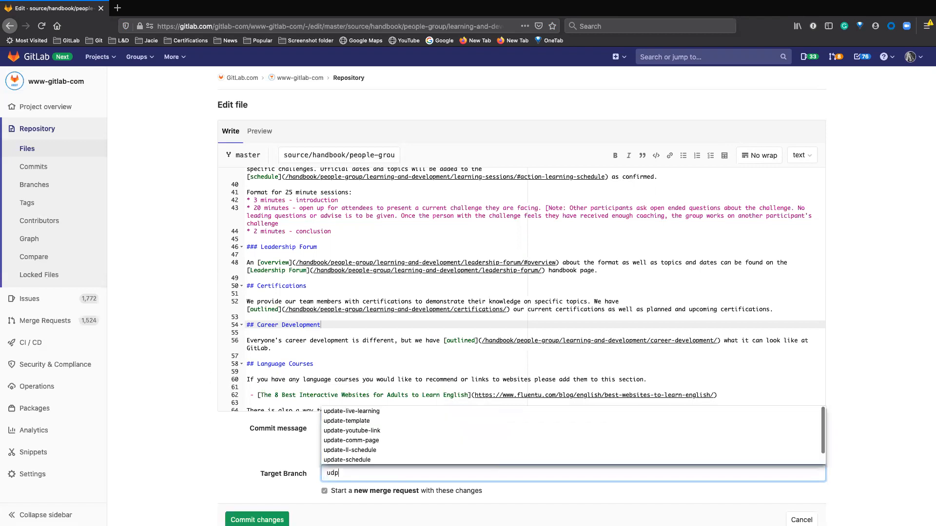
{"action": "type", "text": "ate-cert-"}
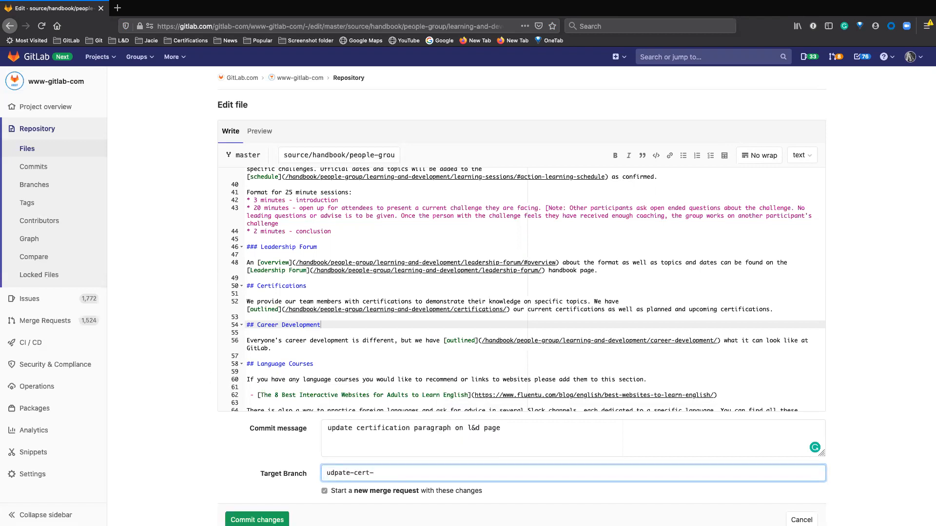
{"action": "type", "text": "info"}
Step: Replace the first hyphen in the target branch name with a space, giving 'udpate cert-info'
{"action": "scroll", "coordinate": [342, 466], "scroll_direction": "down", "scroll_amount": 1}
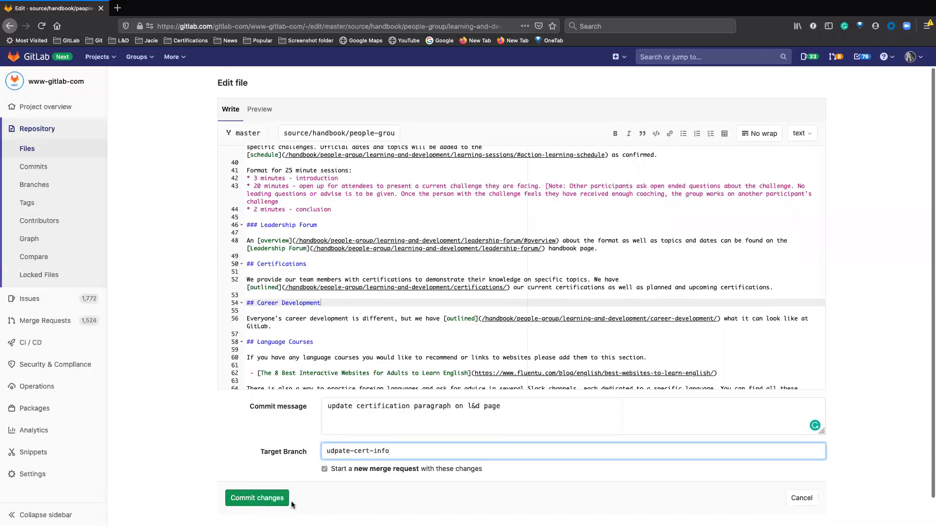
{"action": "left_click", "coordinate": [355, 451]}
{"action": "key", "text": "BackSpace"}
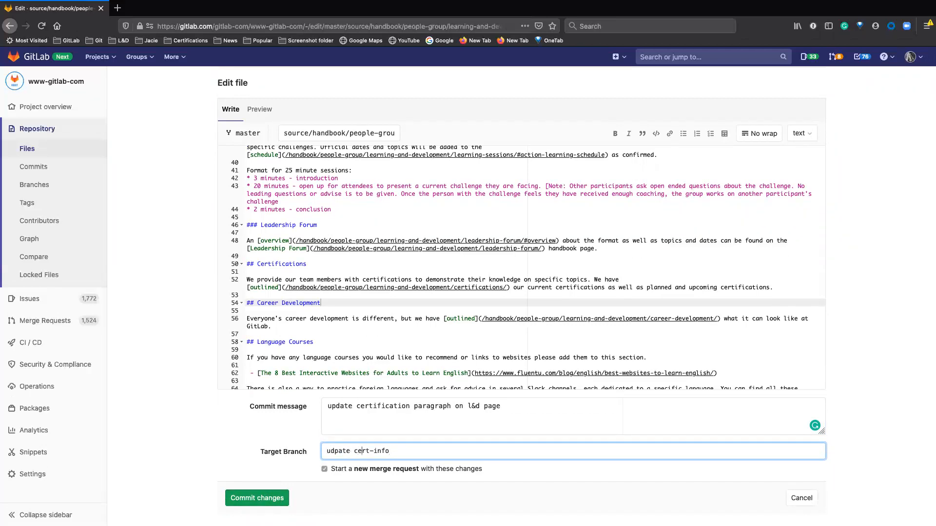
Step: Replace the remaining hyphen in the target branch name with a space, giving 'udpate cert info', and try to commit the changes
{"action": "key", "text": "BackSpace"}
{"action": "left_click", "coordinate": [322, 433]}
{"action": "left_click", "coordinate": [245, 497]}
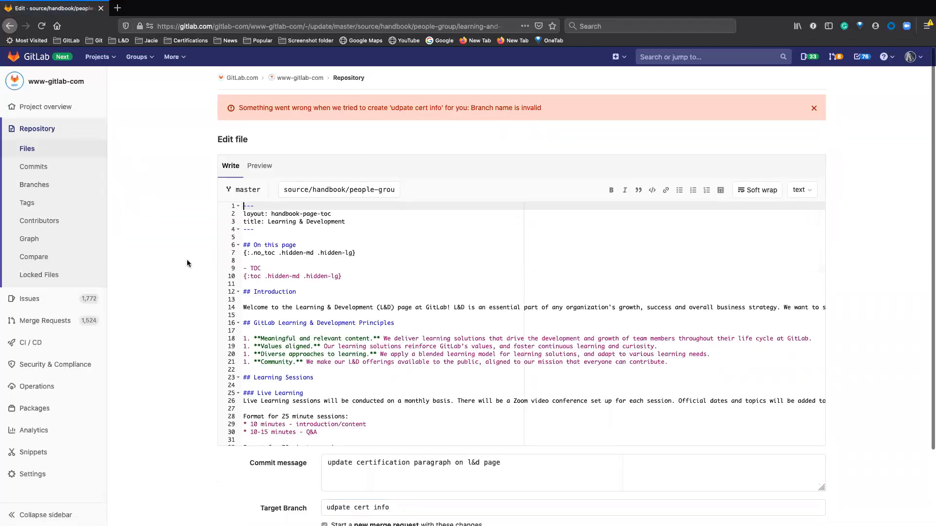
Step: Correct the target branch name to 'udpate-cert-info' and commit the changes with a new merge request
{"action": "scroll", "coordinate": [186, 263], "scroll_direction": "down", "scroll_amount": 2}
{"action": "left_click", "coordinate": [355, 451]}
{"action": "key", "text": "BackSpace"}
{"action": "type", "text": "-"}
{"action": "key", "text": "BackSpace"}
{"action": "type", "text": "-"}
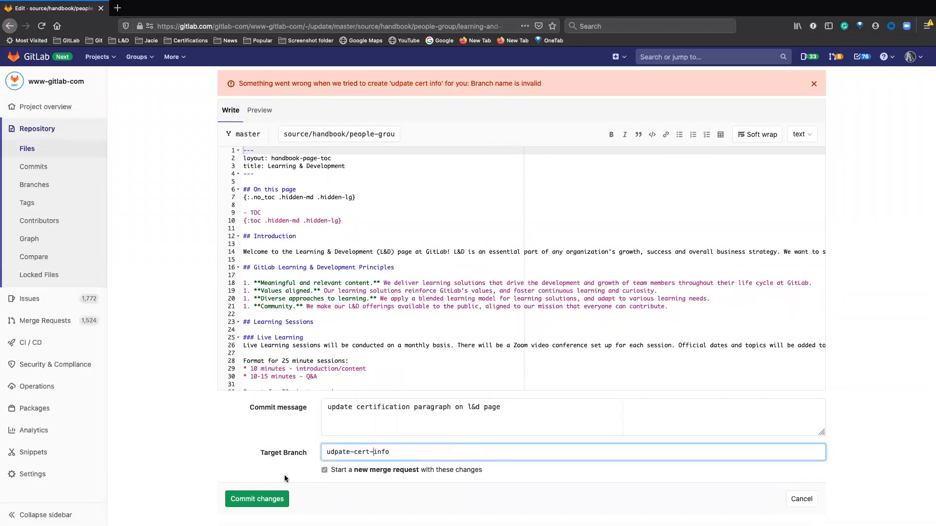
{"action": "left_click", "coordinate": [242, 506]}
{"action": "left_click", "coordinate": [242, 506]}
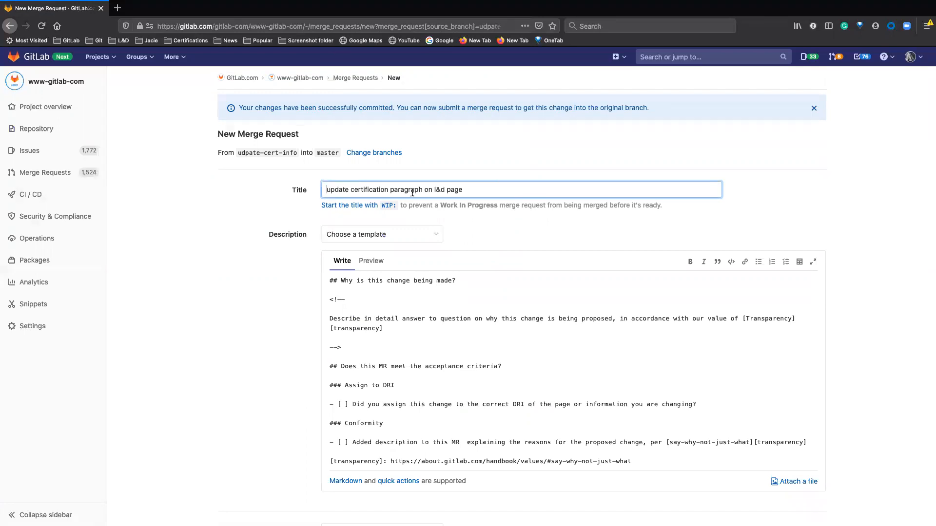
Step: Replace the placeholder comment under 'Why is this change being made?' with 'adding more detail to the certification section on the l&d page'
{"action": "scroll", "coordinate": [278, 226], "scroll_direction": "down", "scroll_amount": 1}
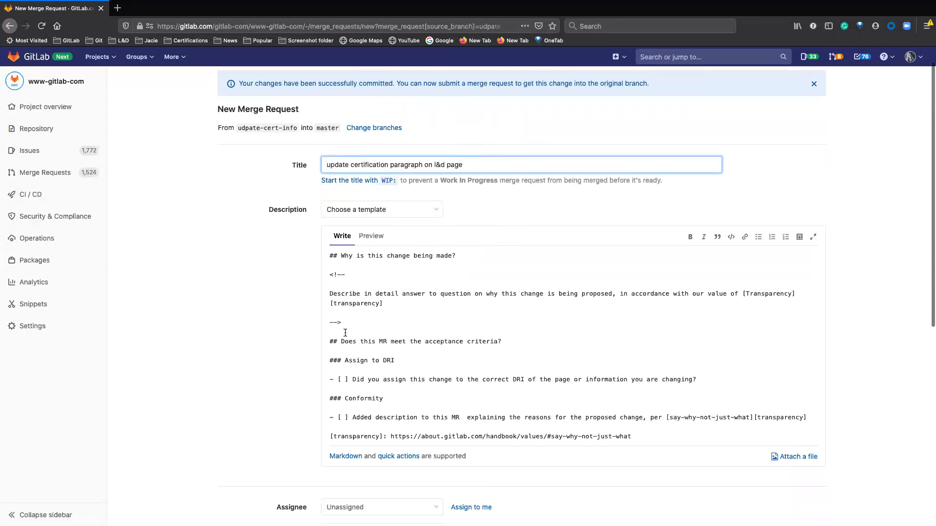
{"action": "left_click_drag", "start_coordinate": [341, 322], "coordinate": [330, 273]}
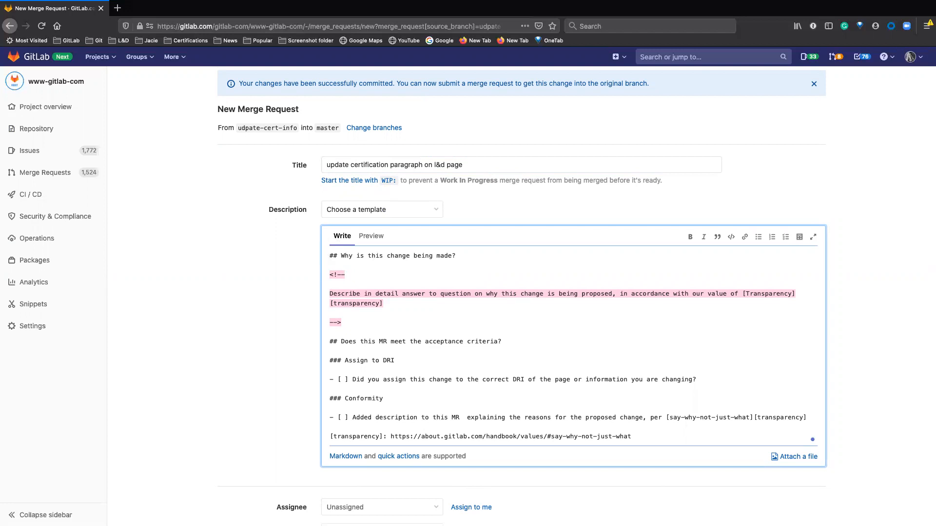
{"action": "type", "text": "adding more det"}
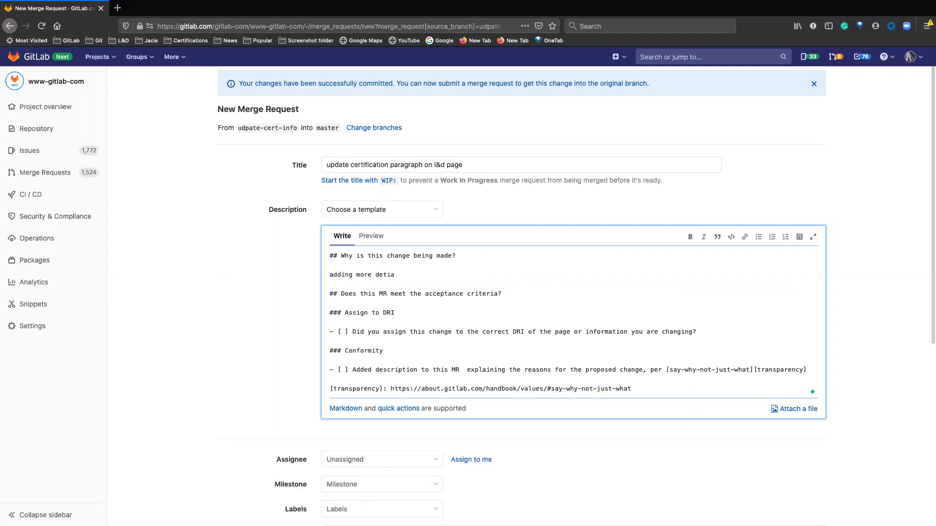
{"action": "type", "text": "ail to the certii"}
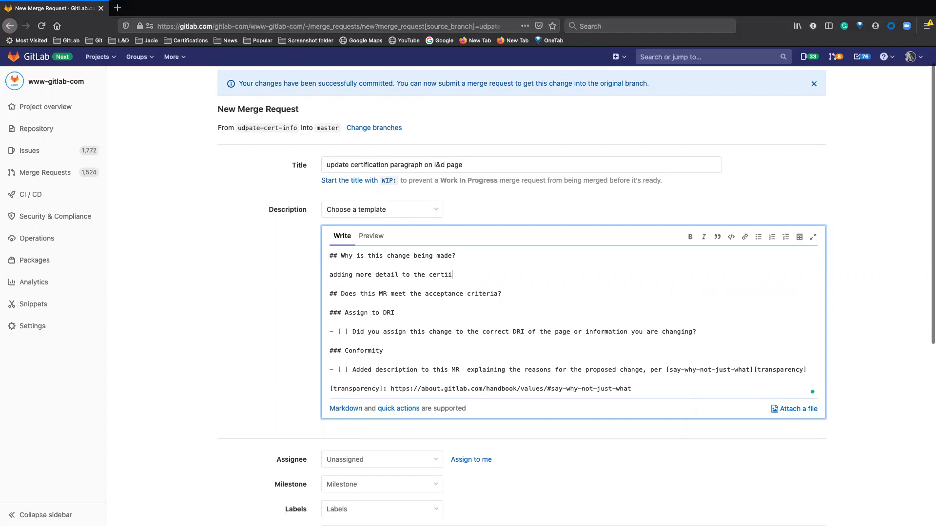
{"action": "key", "text": "BackSpace"}
{"action": "type", "text": "fication section on the l"}
{"action": "key", "text": "BackSpace"}
{"action": "type", "text": "&d page"}
Step: Mark the 'Assign to DRI' and 'Conformity' checklist items in the description as done with an x
{"action": "left_click", "coordinate": [346, 331]}
{"action": "key", "text": "BackSpace"}
{"action": "type", "text": "x"}
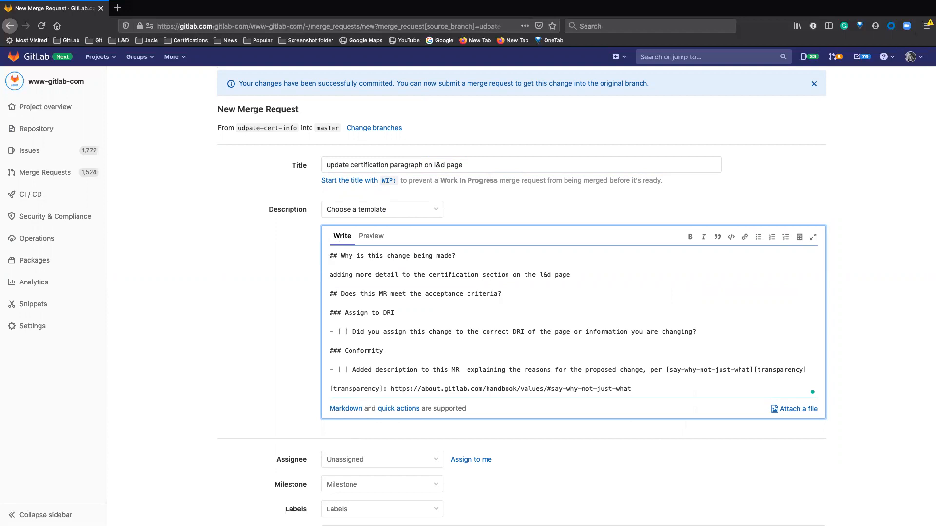
{"action": "left_click", "coordinate": [343, 371]}
{"action": "key", "text": "BackSpace"}
{"action": "type", "text": "x"}
Step: Assign the merge request to yourself and look through the list of possible assignees
{"action": "scroll", "coordinate": [247, 401], "scroll_direction": "down", "scroll_amount": 3}
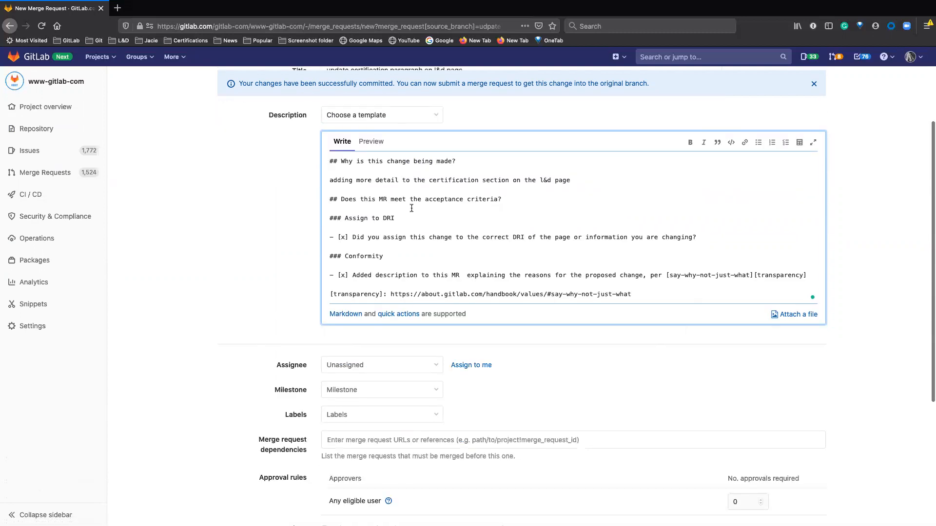
{"action": "left_click", "coordinate": [463, 371]}
{"action": "left_click", "coordinate": [435, 366]}
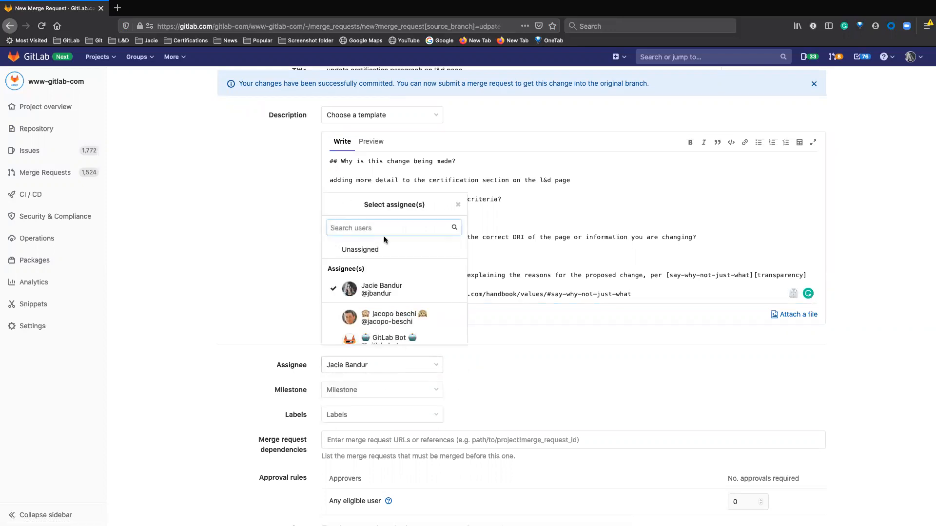
{"action": "scroll", "coordinate": [390, 280], "scroll_direction": "down", "scroll_amount": 3}
{"action": "scroll", "coordinate": [391, 281], "scroll_direction": "up", "scroll_amount": 2}
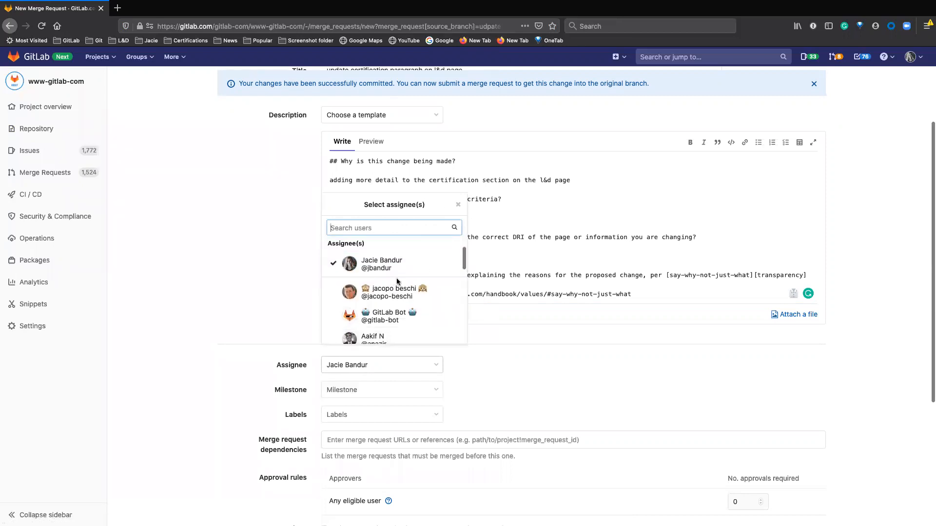
{"action": "left_click", "coordinate": [257, 279]}
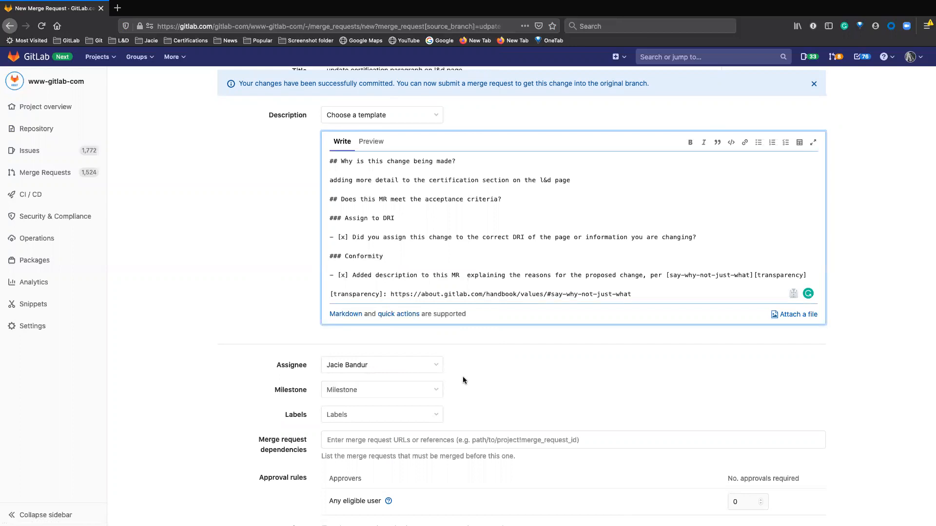
Step: Review the remaining merge request options and submit the merge request
{"action": "scroll", "coordinate": [353, 393], "scroll_direction": "down", "scroll_amount": 1}
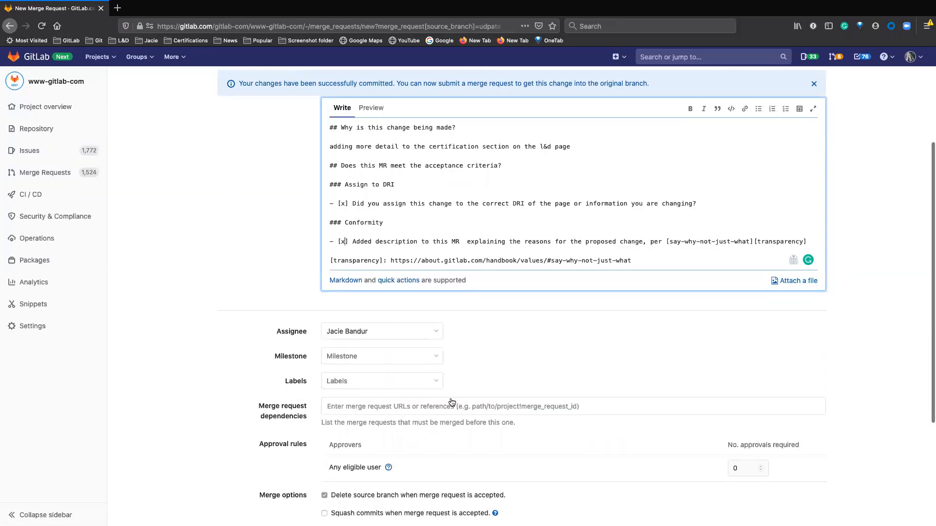
{"action": "scroll", "coordinate": [452, 402], "scroll_direction": "down", "scroll_amount": 1}
{"action": "scroll", "coordinate": [451, 399], "scroll_direction": "down", "scroll_amount": 1}
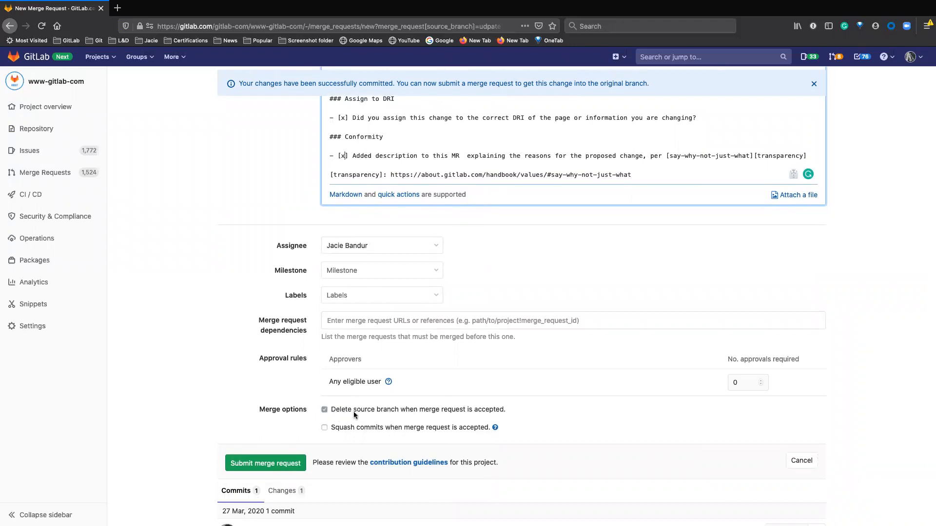
{"action": "scroll", "coordinate": [355, 415], "scroll_direction": "down", "scroll_amount": 1}
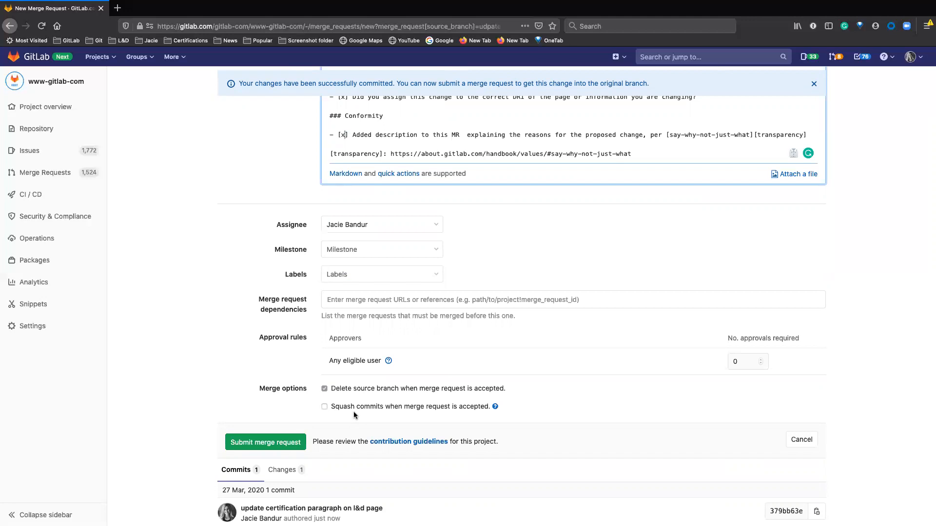
{"action": "left_click", "coordinate": [278, 445]}
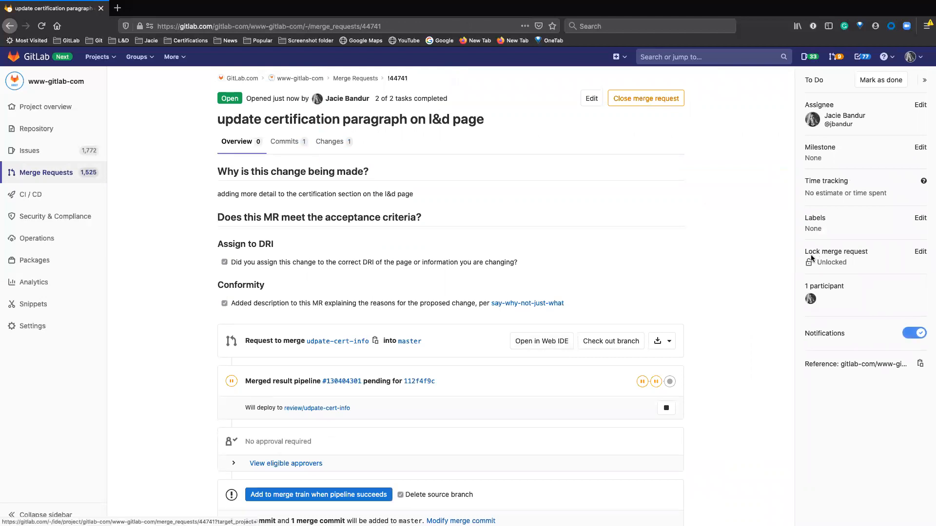
Step: Review the merge request's overview, its commits and the diff of its changed file
{"action": "scroll", "coordinate": [760, 251], "scroll_direction": "down", "scroll_amount": 2}
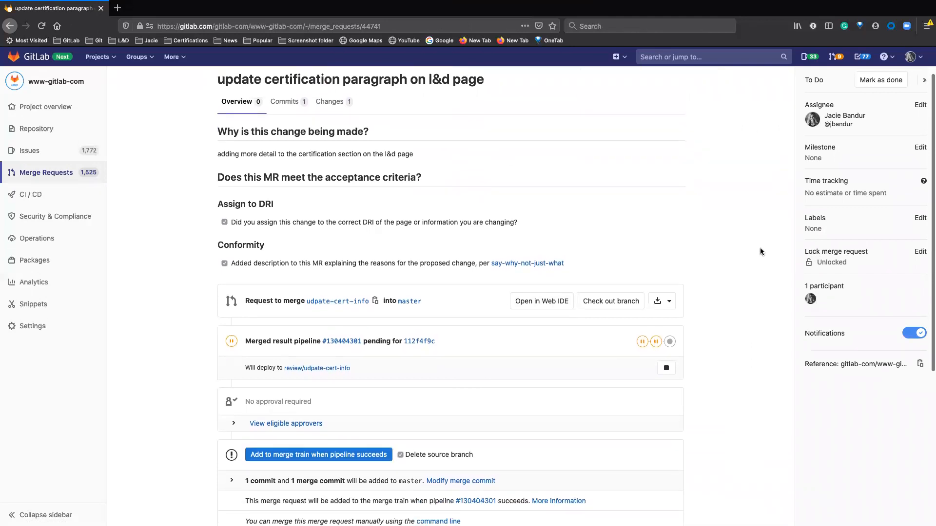
{"action": "scroll", "coordinate": [760, 252], "scroll_direction": "up", "scroll_amount": 2}
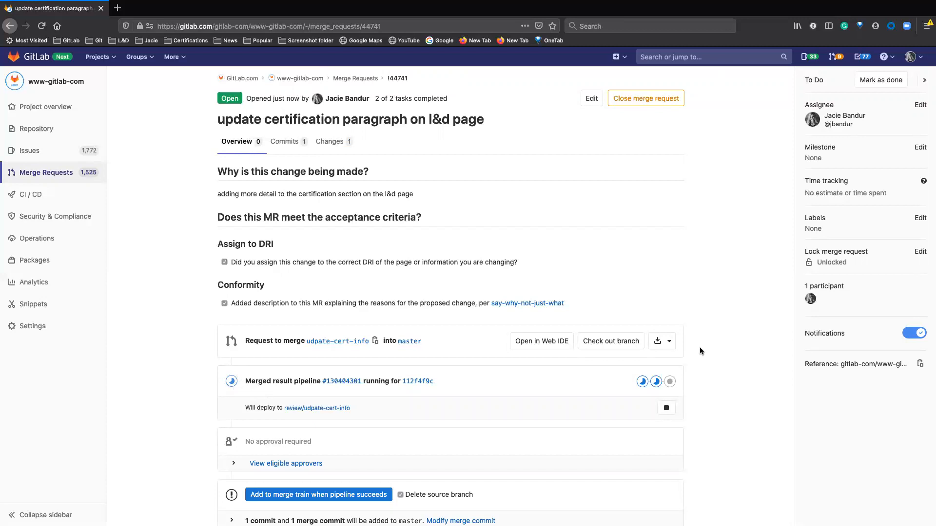
{"action": "scroll", "coordinate": [721, 328], "scroll_direction": "down", "scroll_amount": 4}
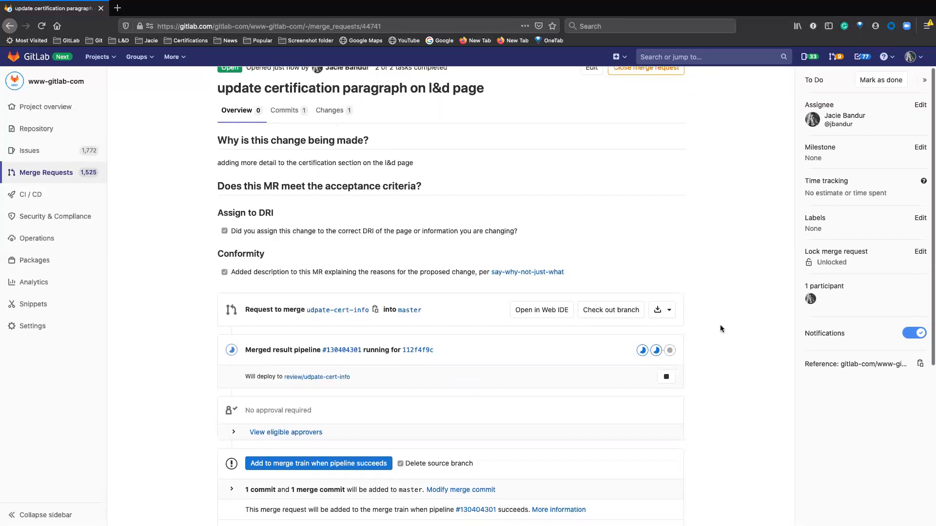
{"action": "scroll", "coordinate": [721, 329], "scroll_direction": "up", "scroll_amount": 4}
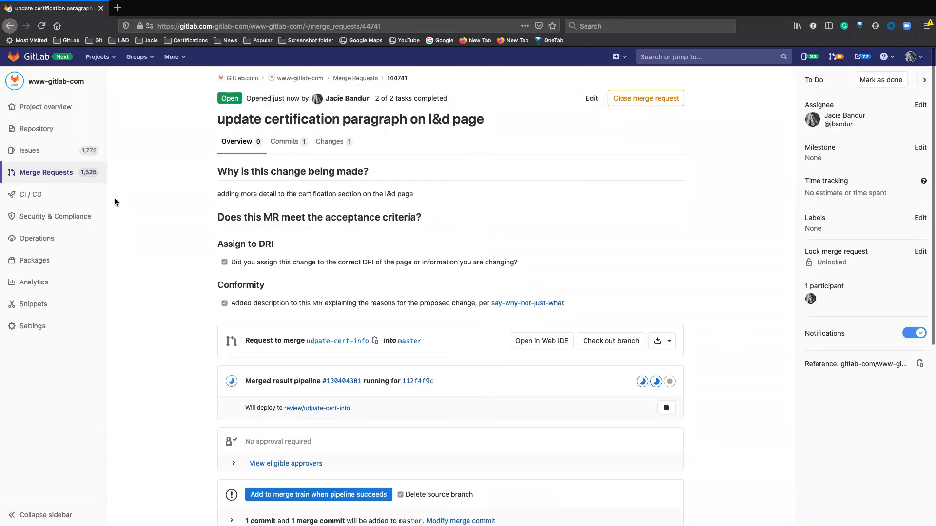
{"action": "left_click", "coordinate": [283, 141]}
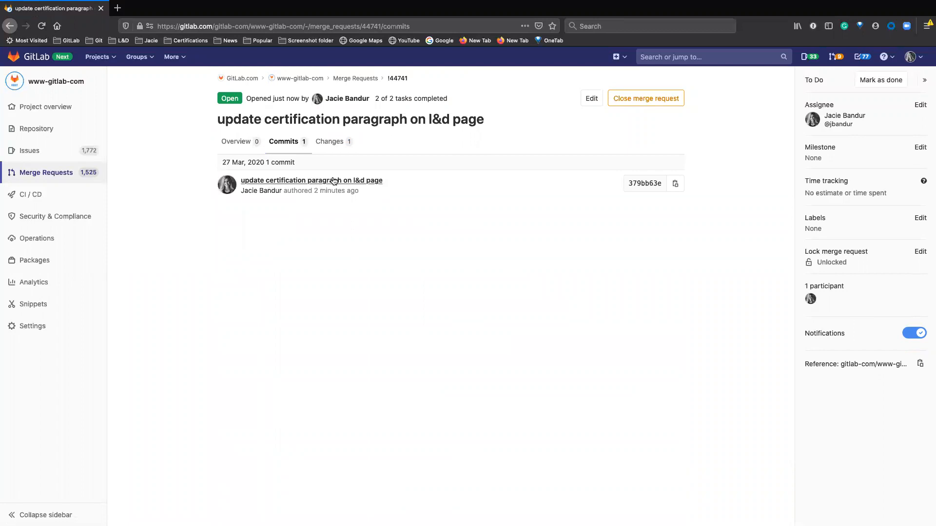
{"action": "left_click", "coordinate": [329, 143]}
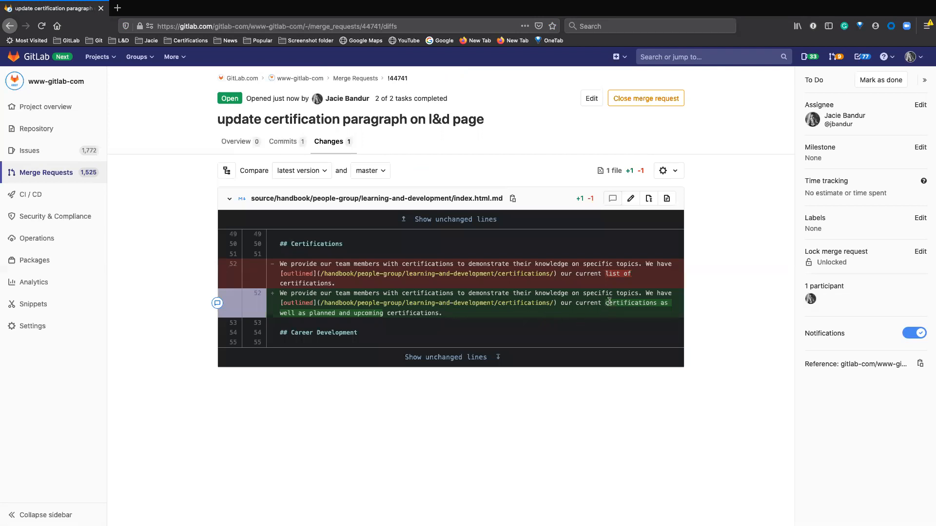
Step: Open the changed index.html.md for editing on the merge request's branch and look through its sections around Certifications
{"action": "left_click", "coordinate": [631, 201]}
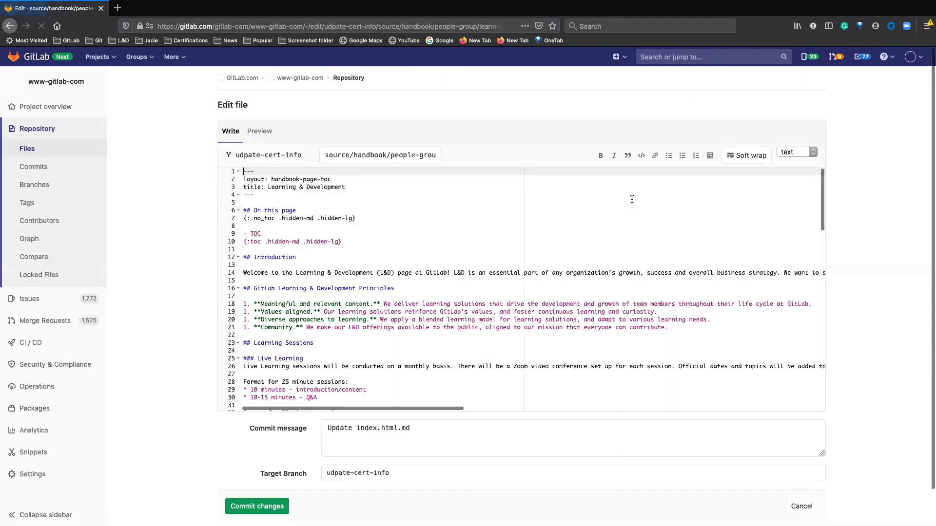
{"action": "scroll", "coordinate": [429, 249], "scroll_direction": "down", "scroll_amount": 5}
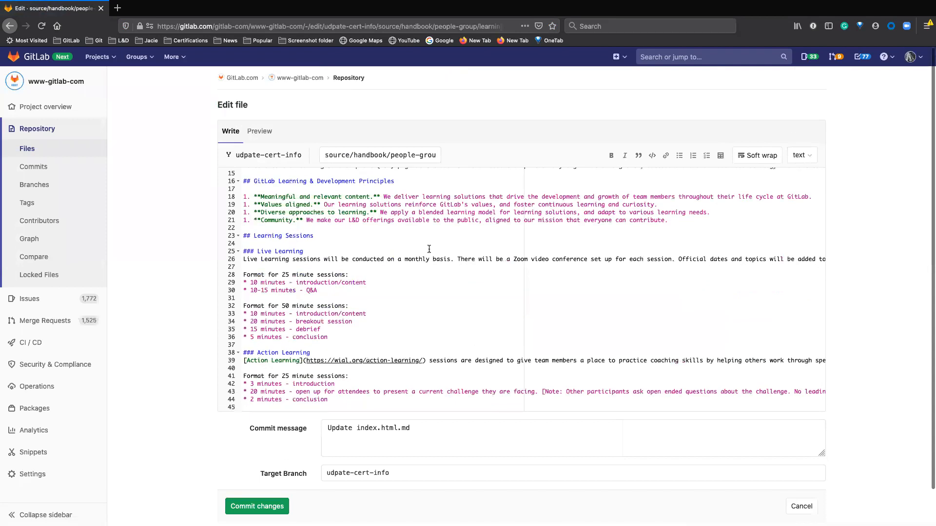
{"action": "scroll", "coordinate": [429, 249], "scroll_direction": "up", "scroll_amount": 2}
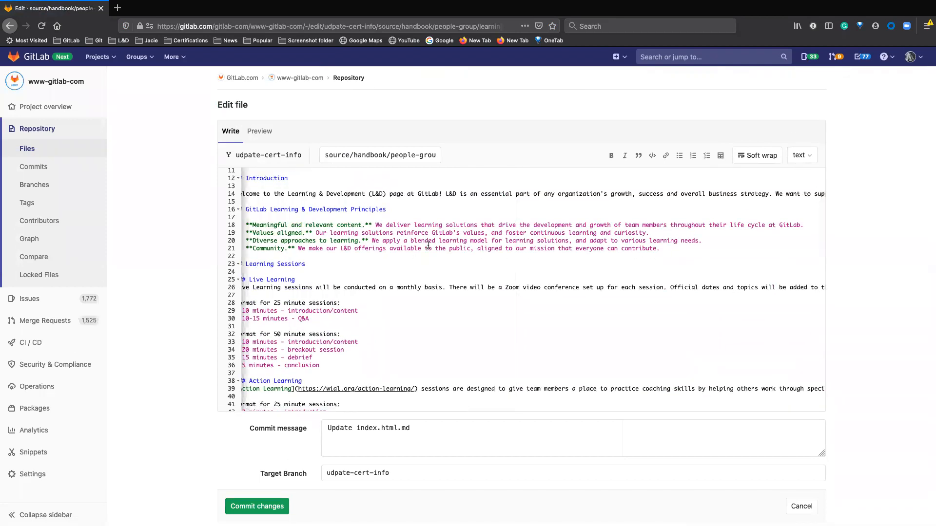
{"action": "scroll", "coordinate": [420, 244], "scroll_direction": "up", "scroll_amount": 3}
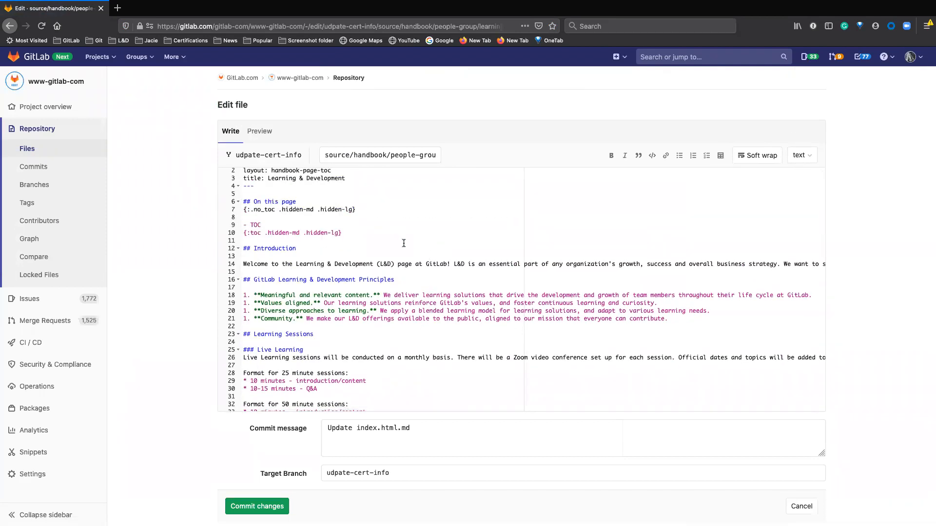
{"action": "scroll", "coordinate": [275, 263], "scroll_direction": "down", "scroll_amount": 11}
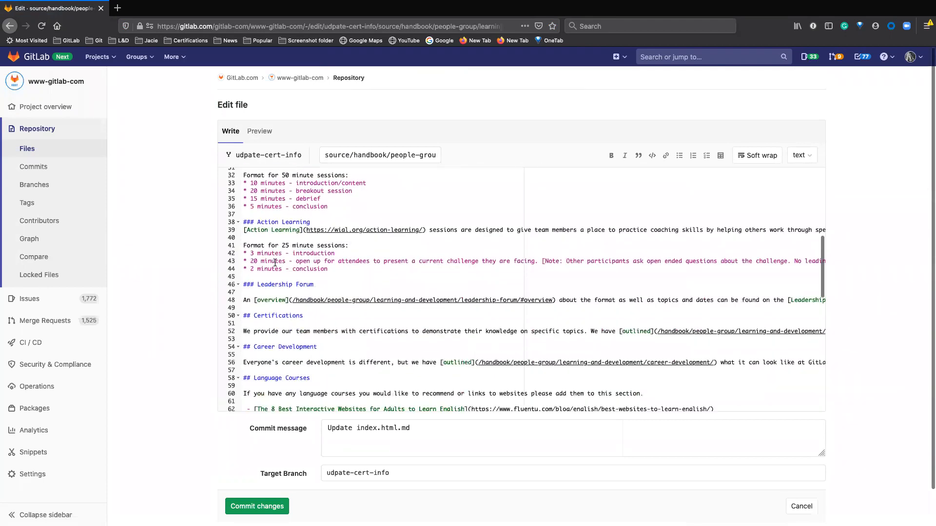
{"action": "scroll", "coordinate": [275, 264], "scroll_direction": "down", "scroll_amount": 9}
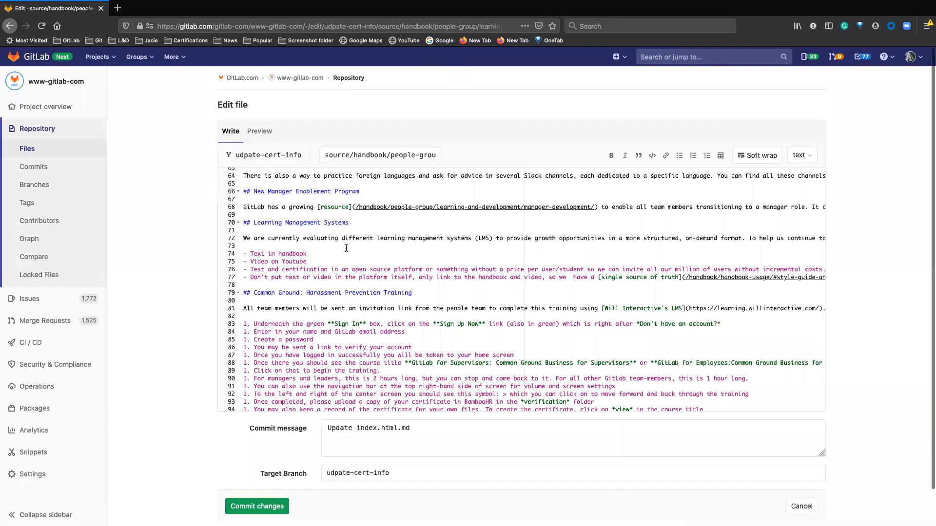
{"action": "scroll", "coordinate": [346, 249], "scroll_direction": "up", "scroll_amount": 1}
{"action": "scroll", "coordinate": [346, 249], "scroll_direction": "up", "scroll_amount": 5}
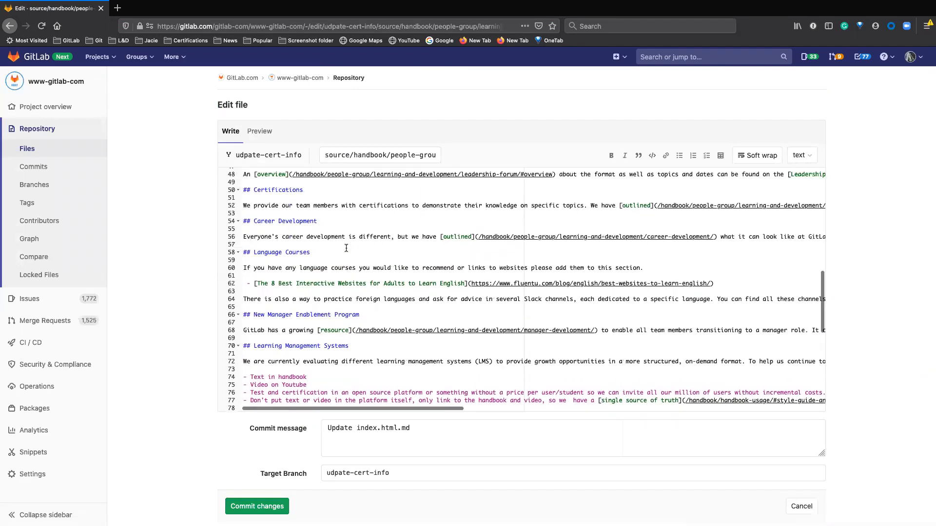
{"action": "scroll", "coordinate": [346, 249], "scroll_direction": "up", "scroll_amount": 3}
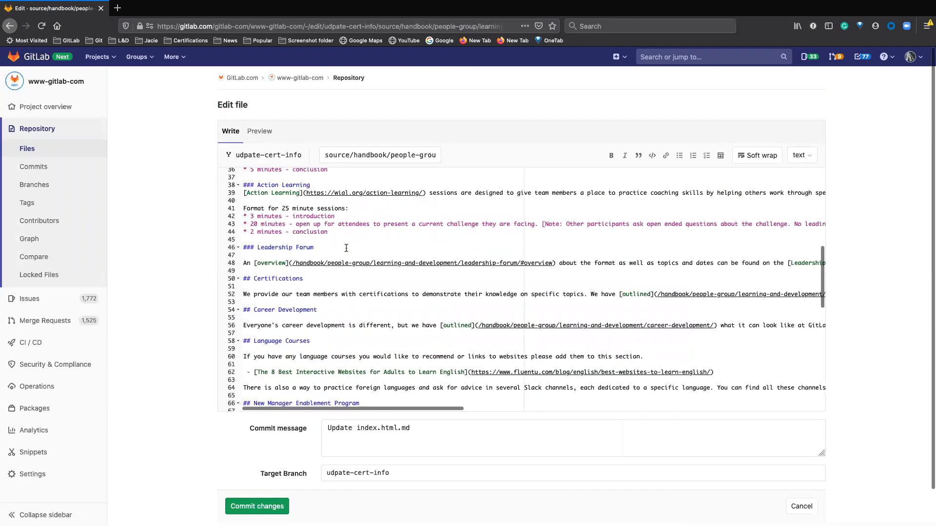
{"action": "scroll", "coordinate": [346, 249], "scroll_direction": "down", "scroll_amount": 3}
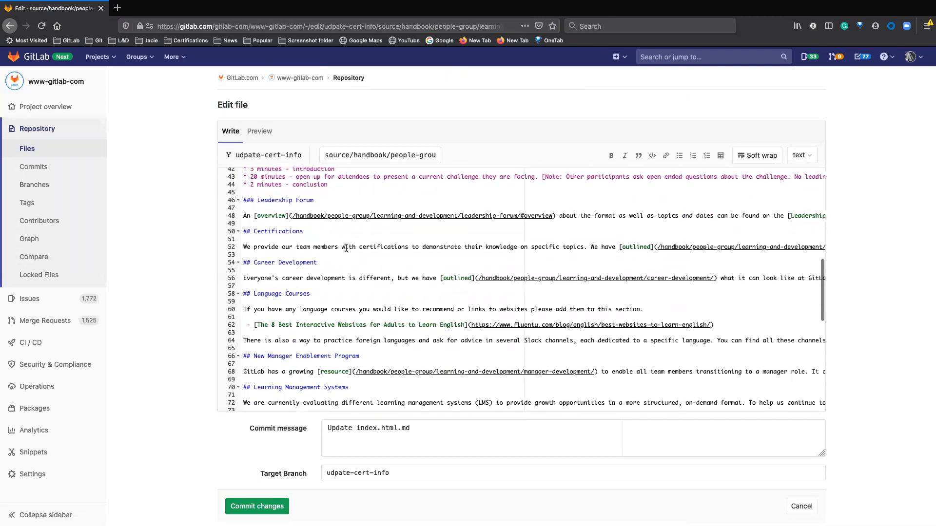
{"action": "scroll", "coordinate": [346, 249], "scroll_direction": "down", "scroll_amount": 3}
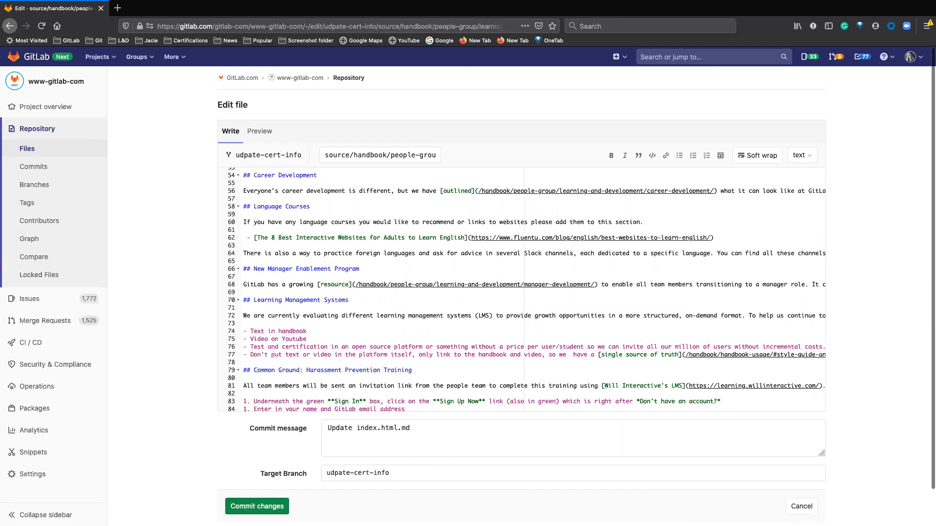
Step: Cancel editing index.html.md and confirm leaving edit mode without committing anything
{"action": "left_click", "coordinate": [799, 508]}
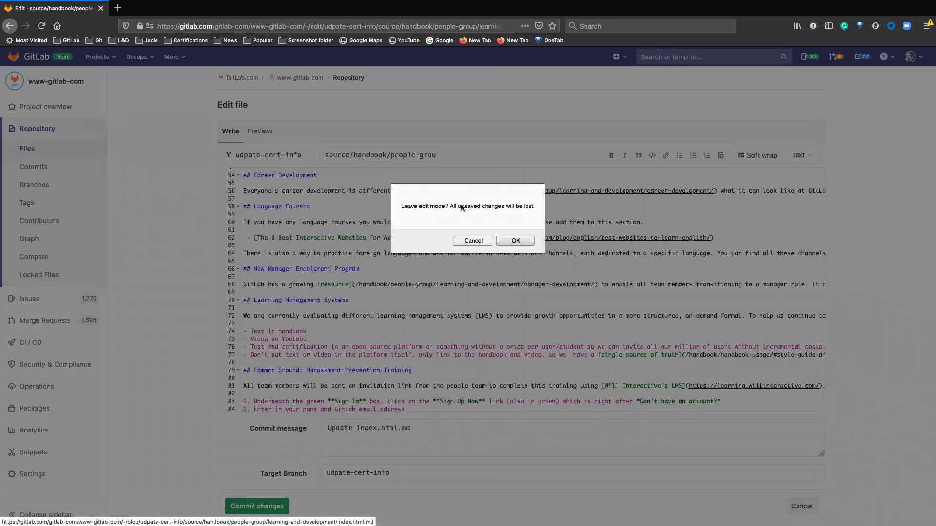
{"action": "left_click", "coordinate": [471, 241]}
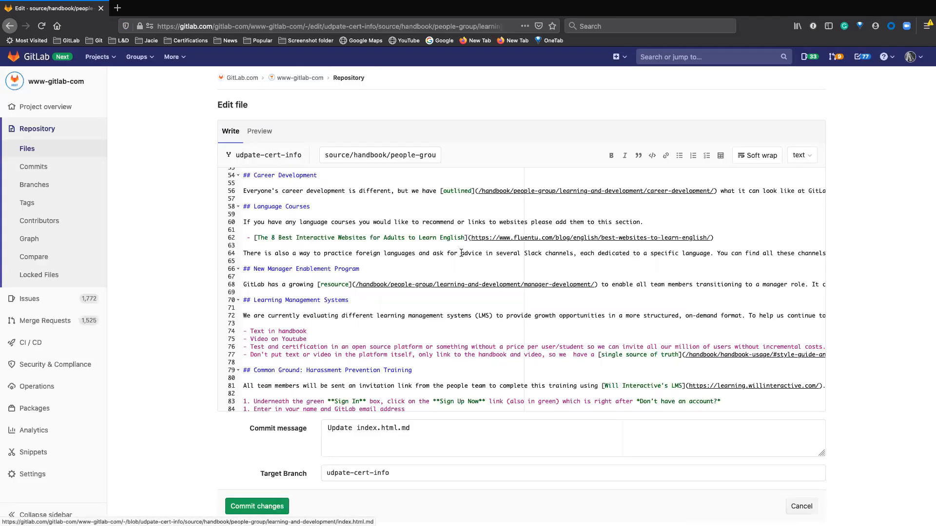
{"action": "left_click", "coordinate": [802, 507]}
{"action": "left_click", "coordinate": [516, 243]}
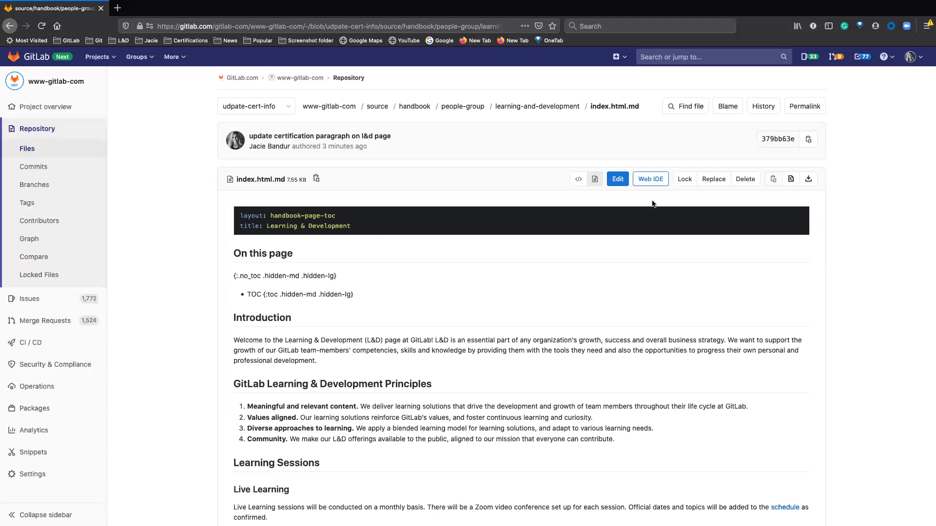
Step: Open the merge requests list and replace its assignee filter with an author filter set to the signed-in account
{"action": "left_click", "coordinate": [832, 59]}
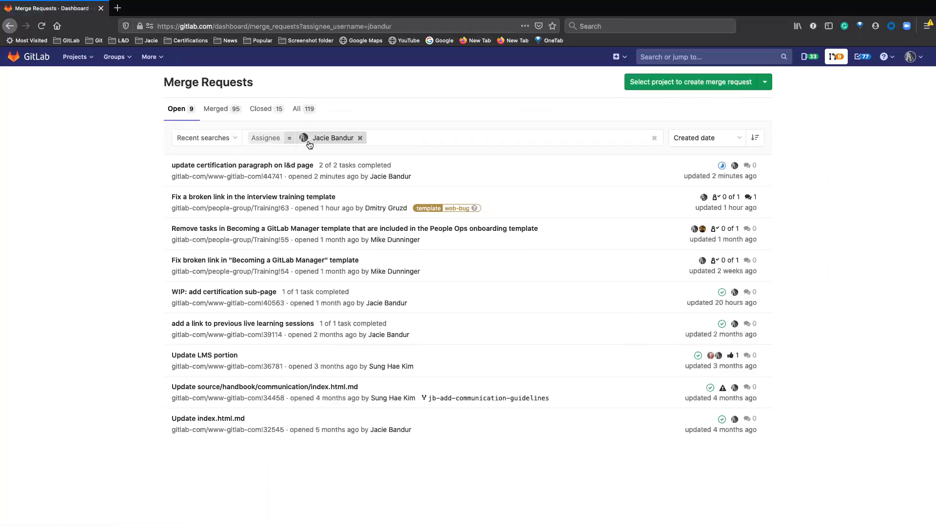
{"action": "left_click", "coordinate": [360, 138]}
{"action": "left_click", "coordinate": [339, 135]}
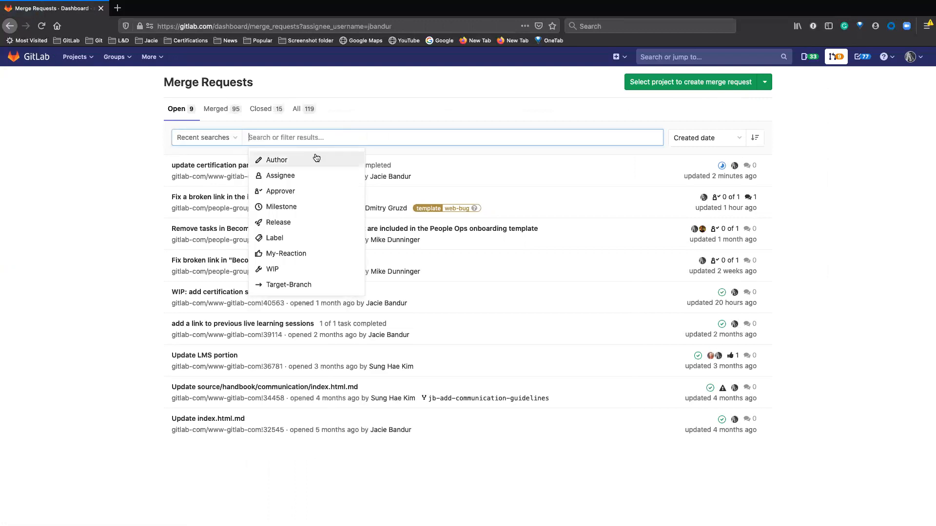
{"action": "left_click", "coordinate": [270, 160]}
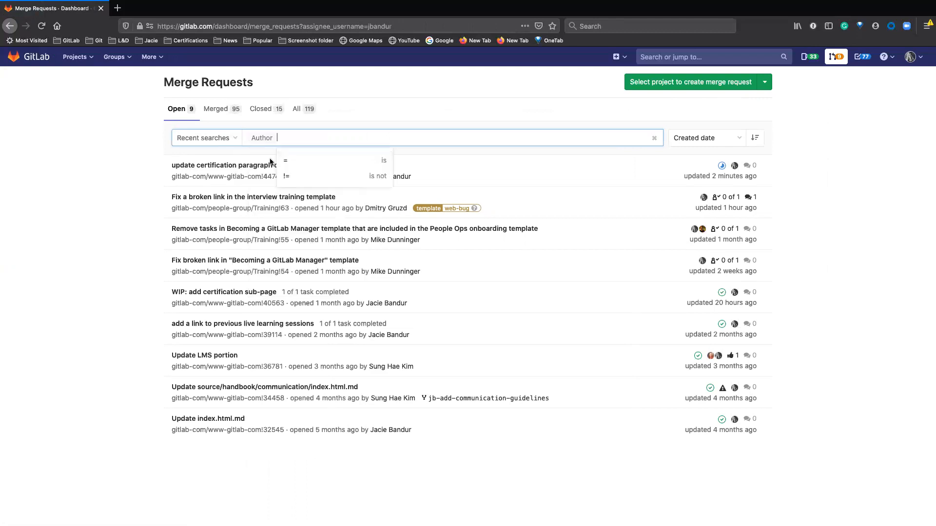
{"action": "left_click", "coordinate": [276, 160]}
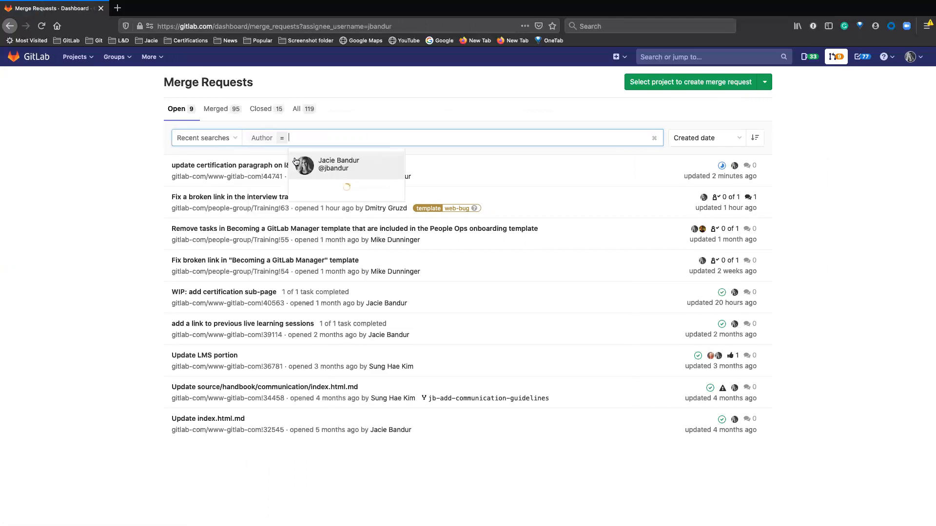
{"action": "left_click", "coordinate": [335, 165]}
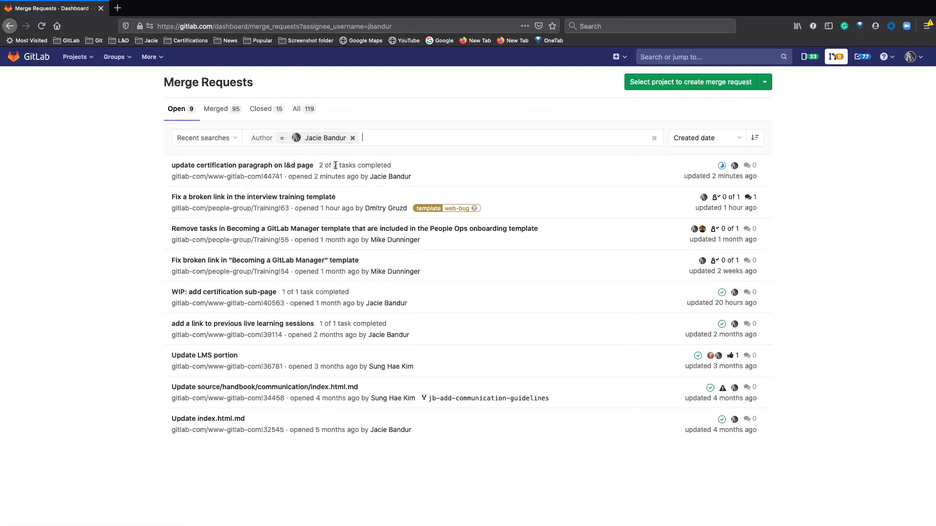
{"action": "key", "text": "Return"}
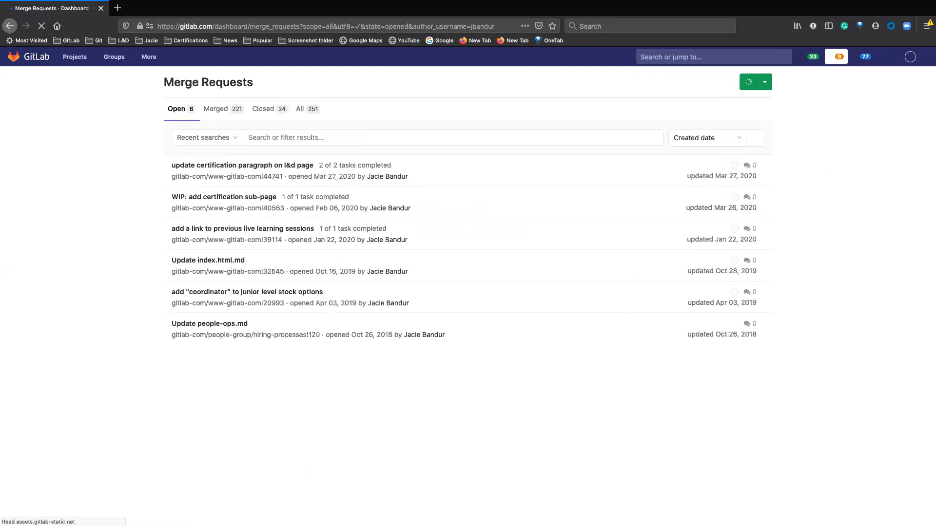
Step: Open the "update certification paragraph on l&d page" merge request and review its changes, commits, pipelines and overview
{"action": "left_click", "coordinate": [195, 165]}
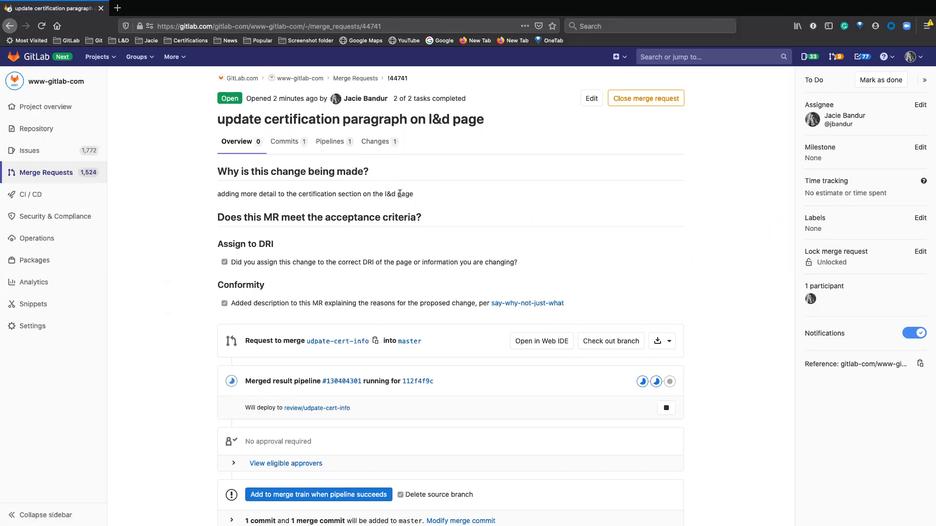
{"action": "left_click", "coordinate": [385, 142]}
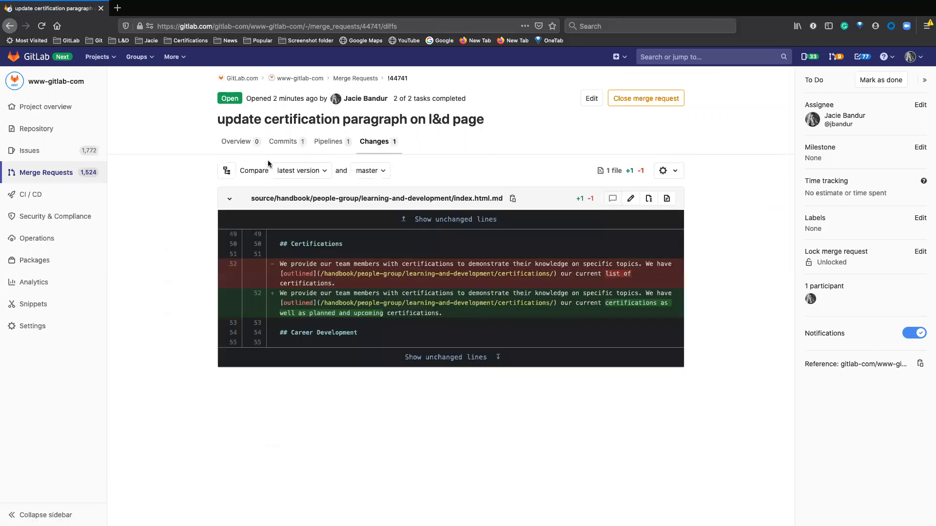
{"action": "left_click", "coordinate": [287, 151]}
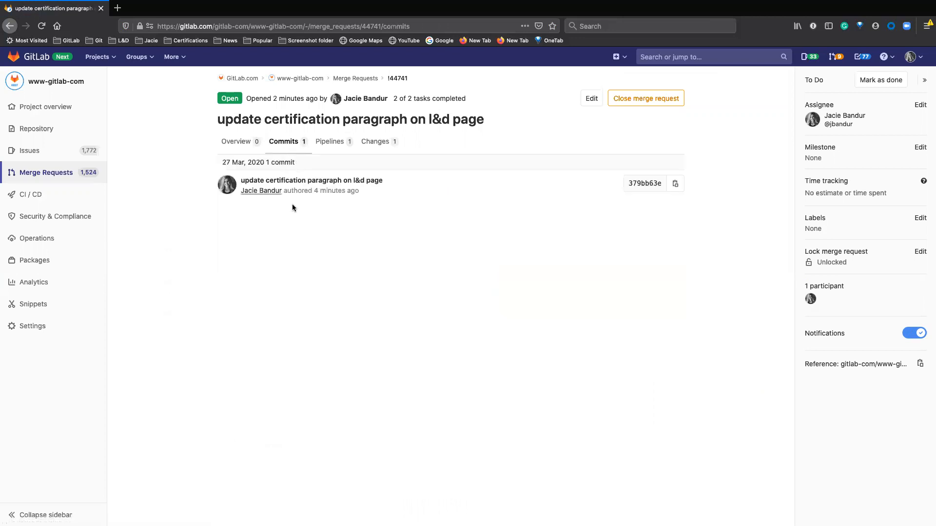
{"action": "left_click", "coordinate": [333, 141]}
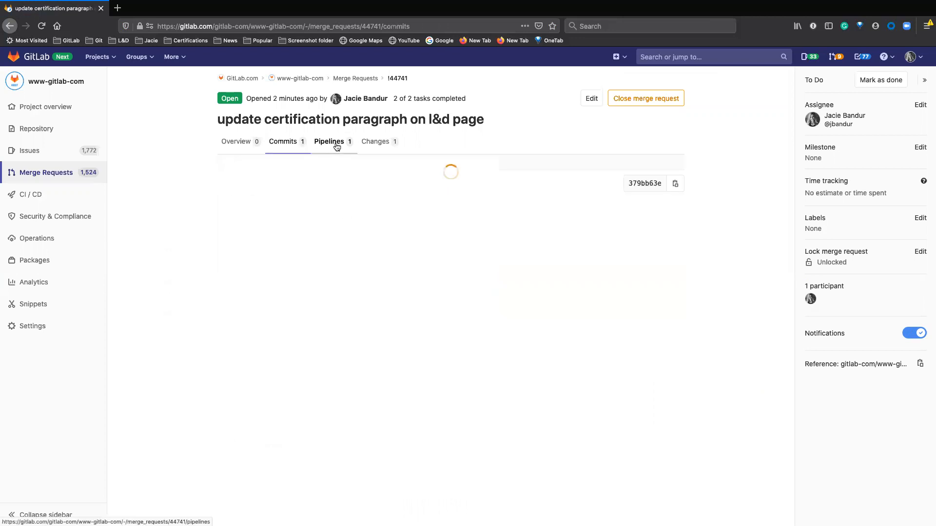
{"action": "left_click", "coordinate": [376, 141]}
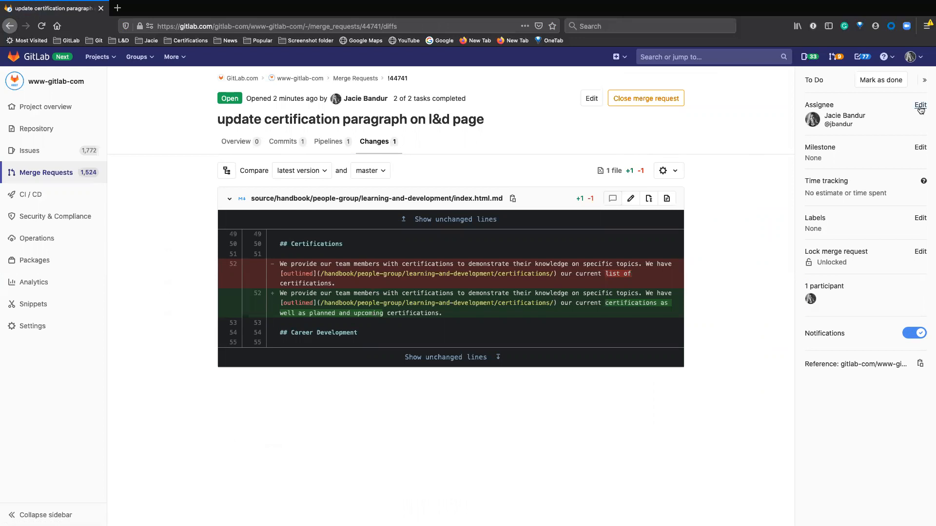
{"action": "left_click", "coordinate": [227, 142]}
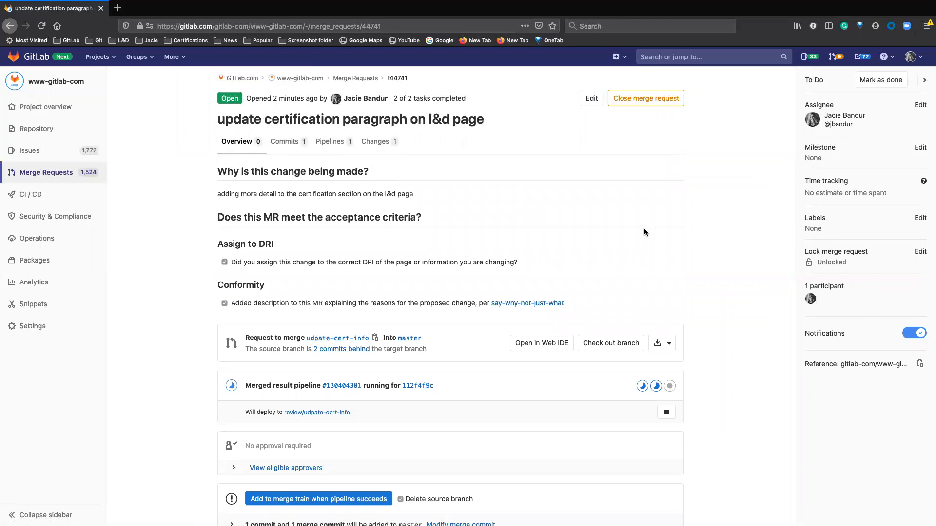
Step: Remove the merge request's current assignee and search the users by partial name for a different one
{"action": "left_click", "coordinate": [918, 105]}
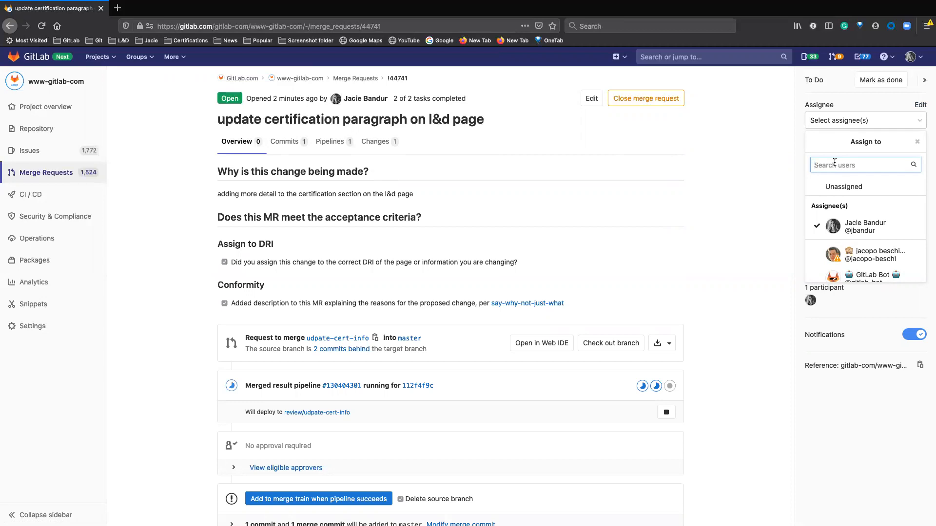
{"action": "left_click", "coordinate": [856, 218]}
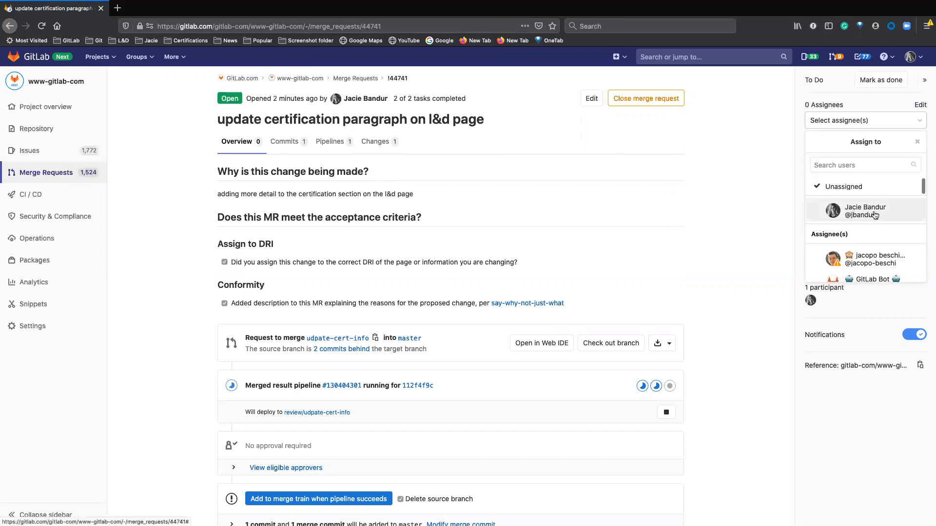
{"action": "left_click", "coordinate": [829, 165]}
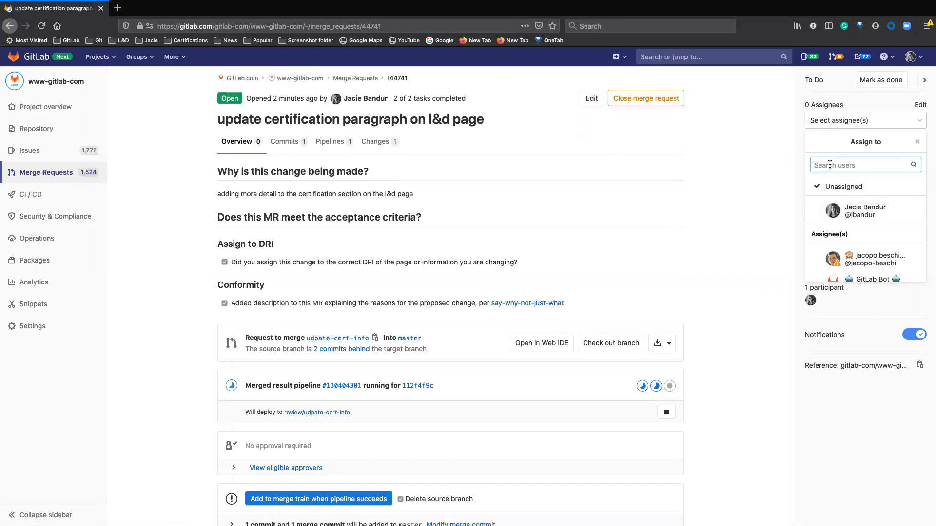
{"action": "type", "text": "stef"}
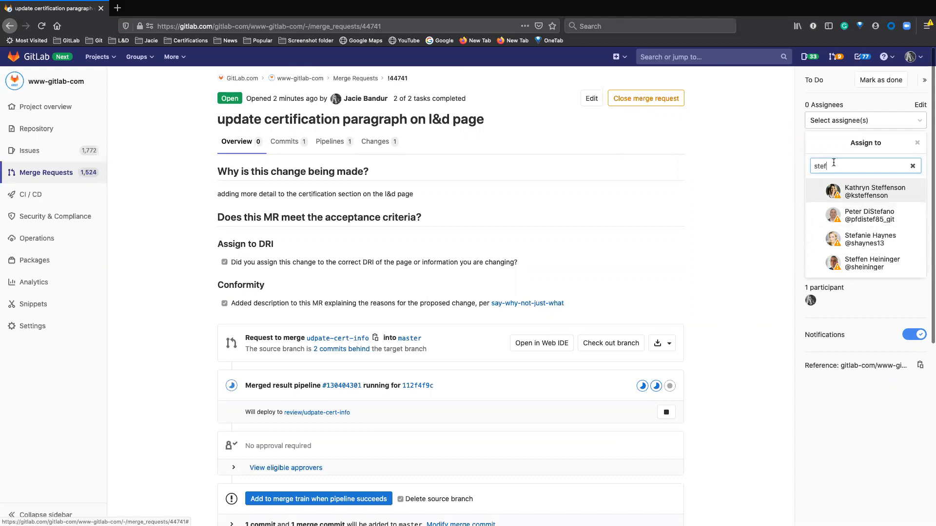
Step: Clear the user search and reassign the merge request to its original assignee
{"action": "left_click_drag", "start_coordinate": [831, 165], "coordinate": [761, 162]}
{"action": "key", "text": "BackSpace"}
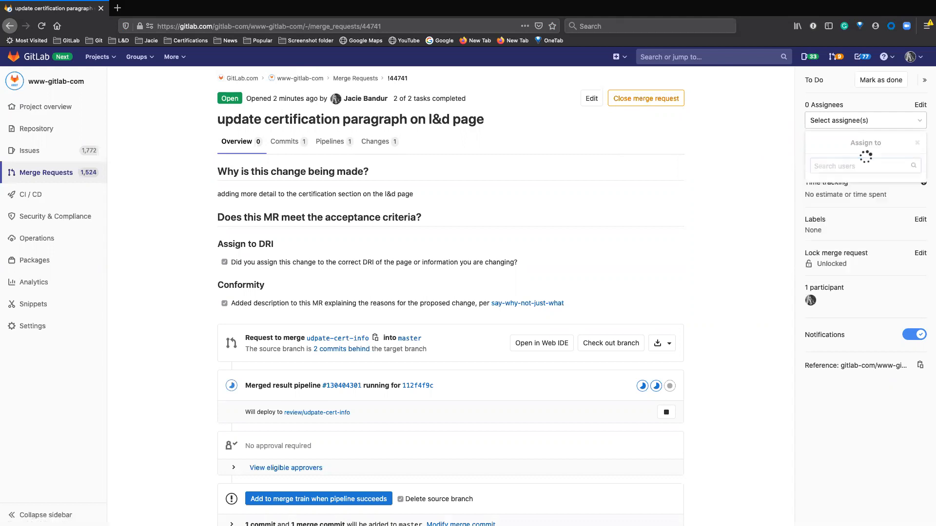
{"action": "left_click", "coordinate": [862, 212]}
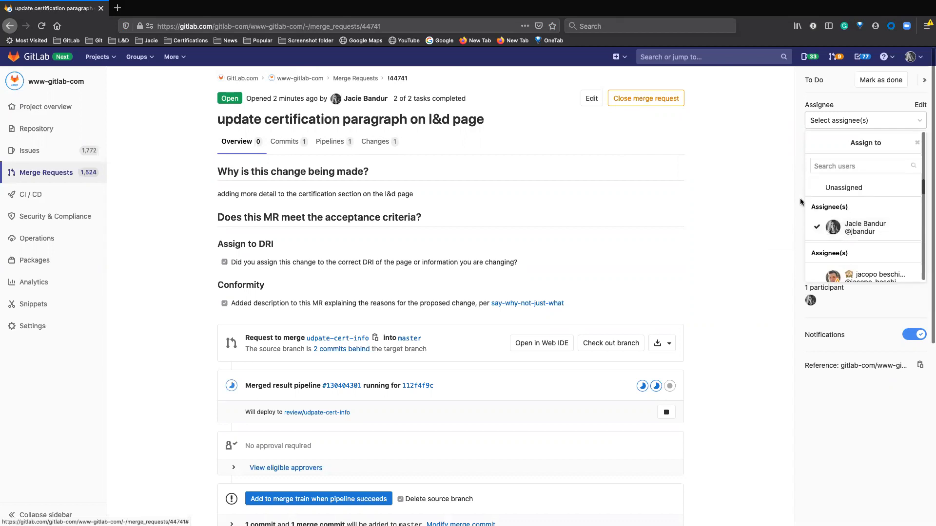
{"action": "left_click", "coordinate": [766, 200]}
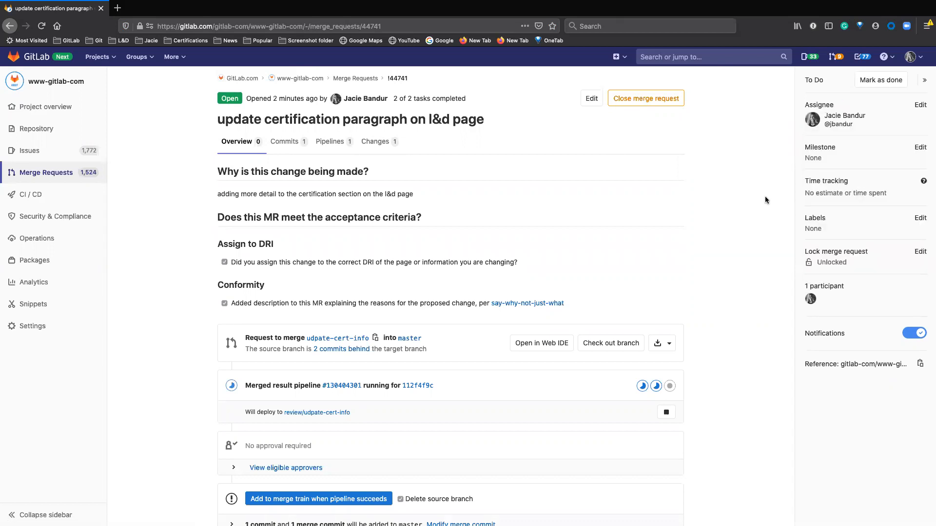